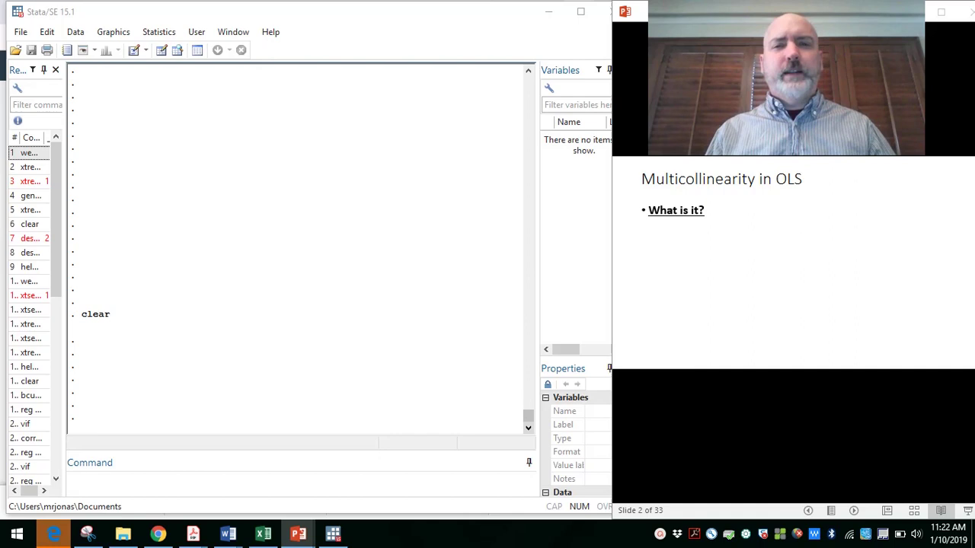
Reveal the multicollinearity definition and the 'What are the consequences?' bullet on slide 2.
{"action": "left_click", "coordinate": [764, 276]}
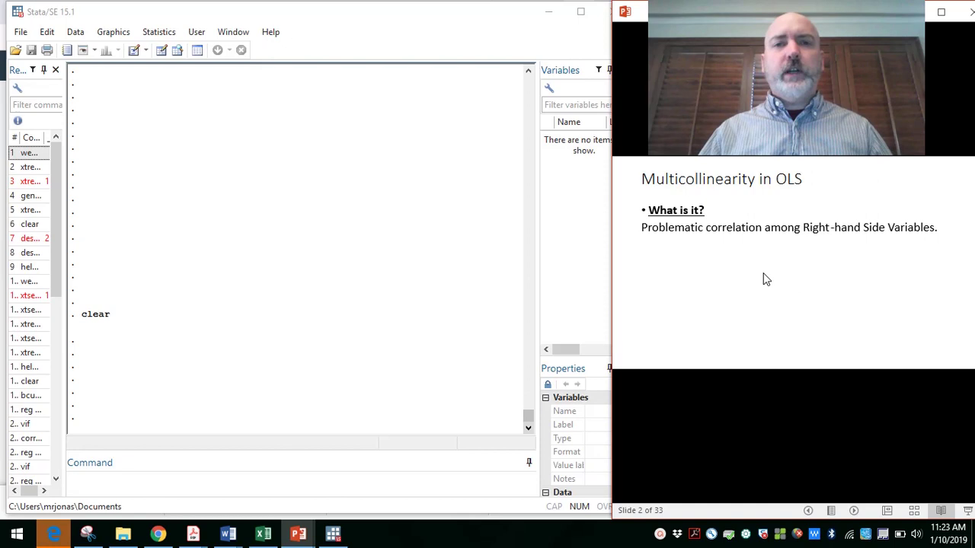
{"action": "left_click", "coordinate": [766, 279]}
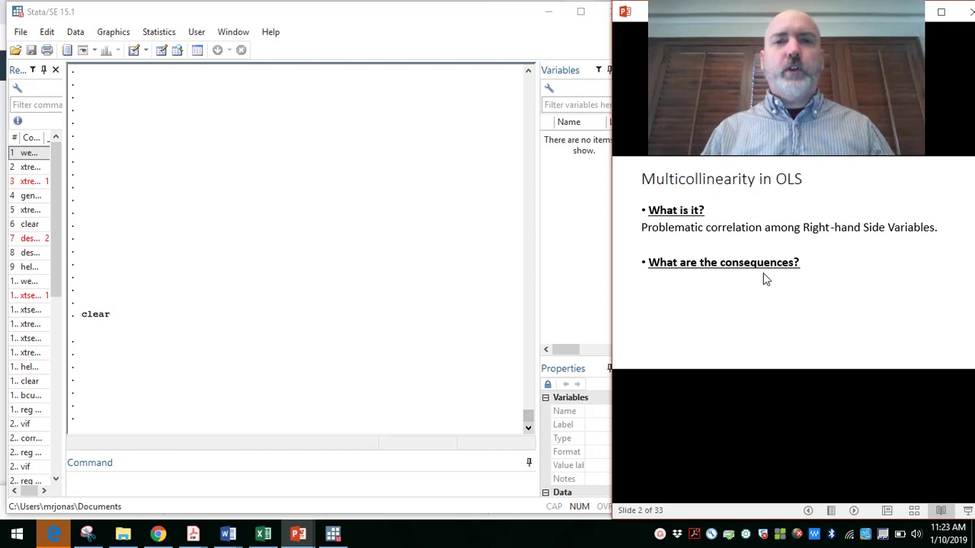
Show the consequences of multicollinearity, then advance to slide 3, 'Correlation Coefficients'.
{"action": "left_click", "coordinate": [767, 279]}
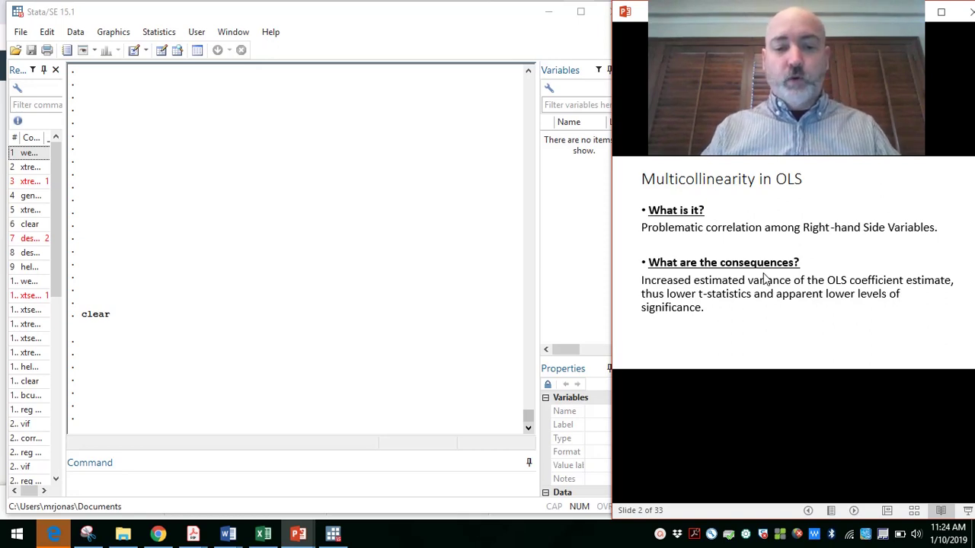
{"action": "left_click", "coordinate": [764, 279]}
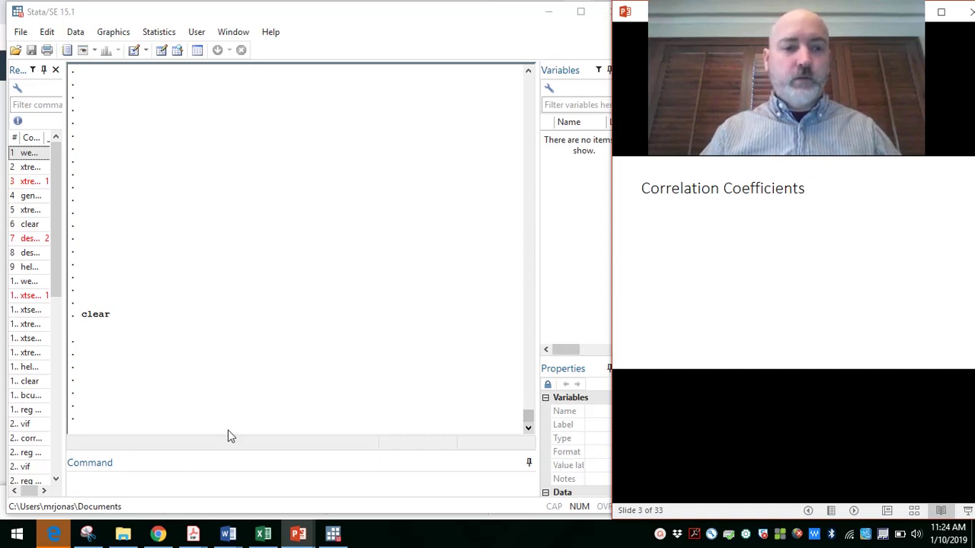
Load the bwght dataset in Stata with 'bcuse bwght'.
{"action": "left_click", "coordinate": [142, 480]}
{"action": "type", "text": "bcu"}
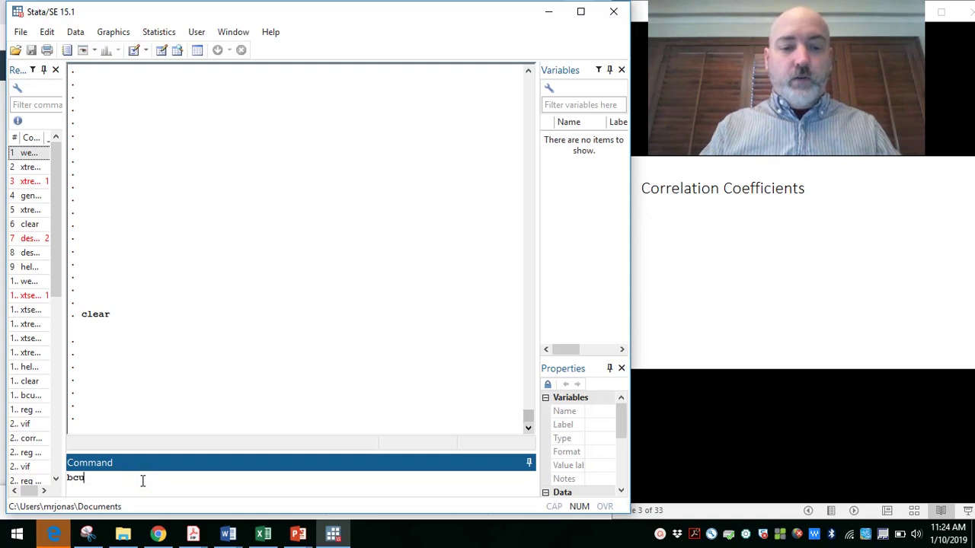
{"action": "type", "text": "se"}
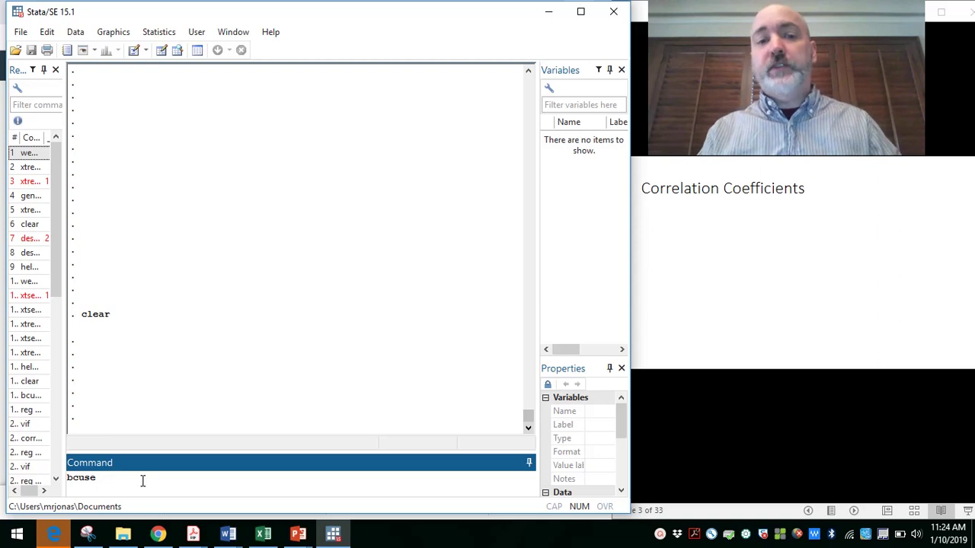
{"action": "type", "text": "b"}
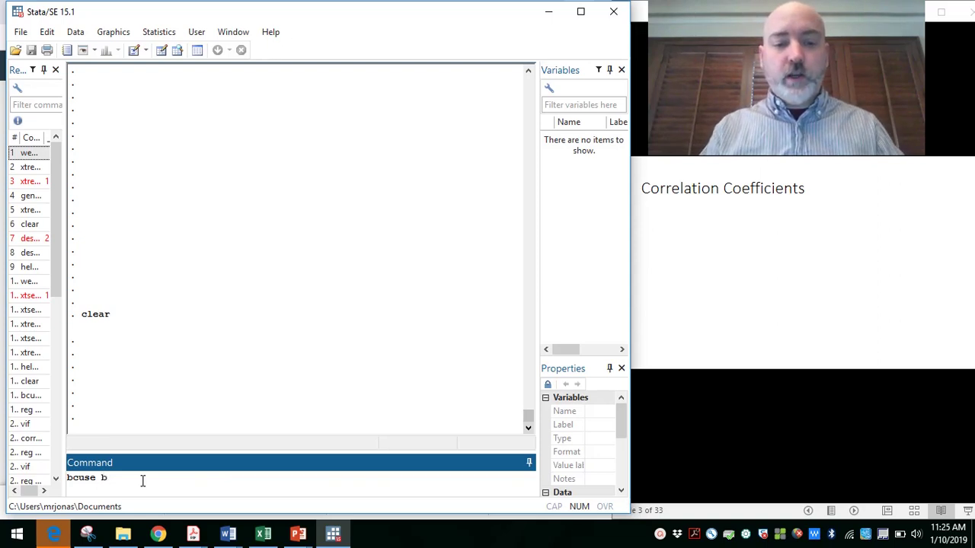
{"action": "type", "text": "wght"}
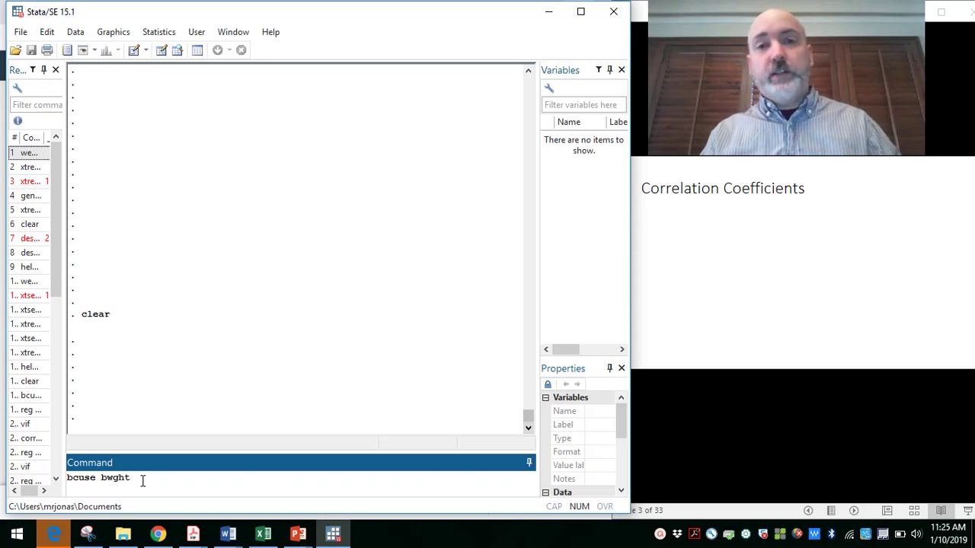
{"action": "key", "text": "Return"}
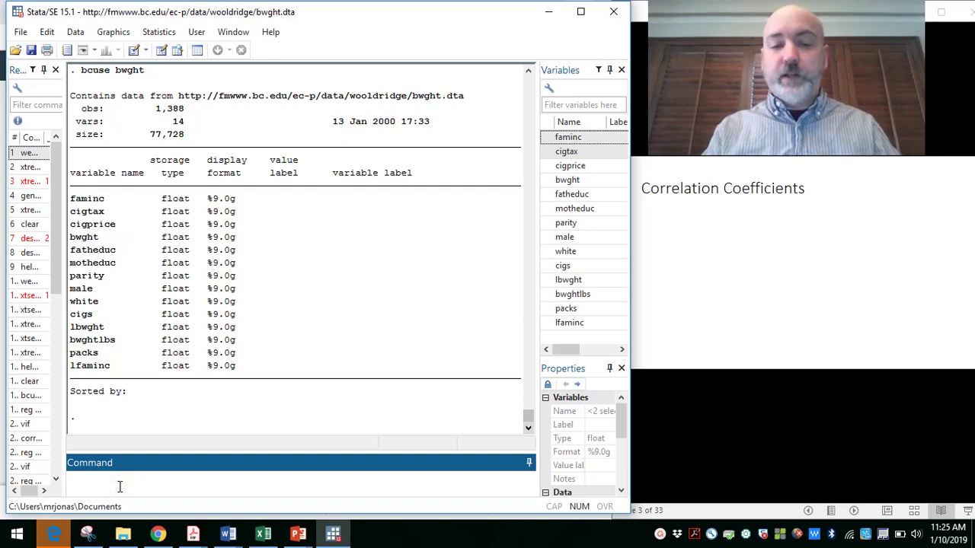
Build 'reg bwght fatheduc motheduc faminc male cigs cigtax cigprice' in the Command box.
{"action": "type", "text": "reg"}
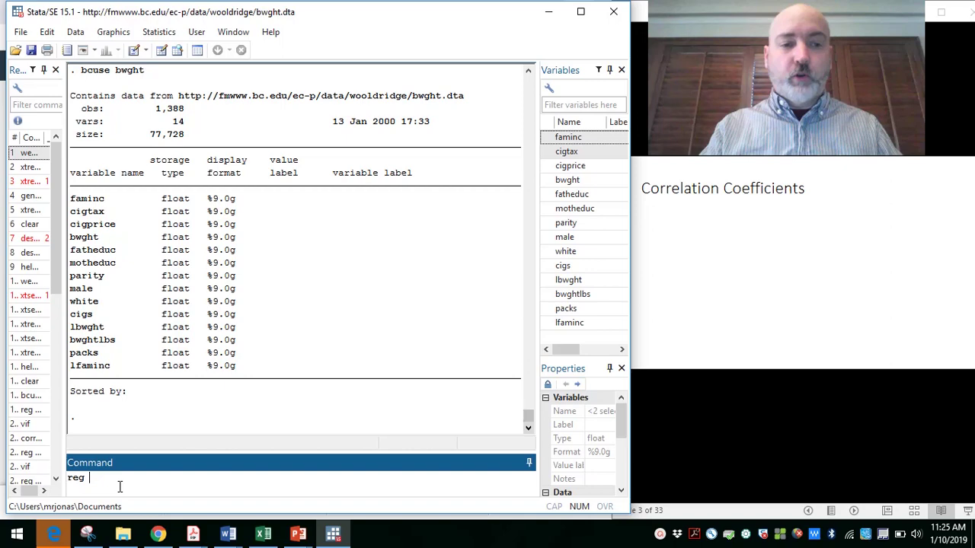
{"action": "type", "text": " bwght"}
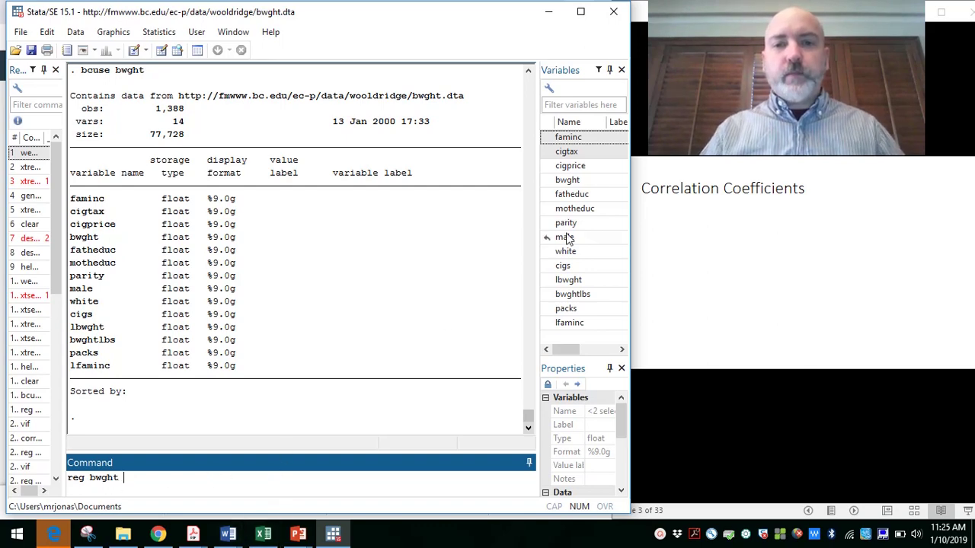
{"action": "double_click", "coordinate": [573, 194]}
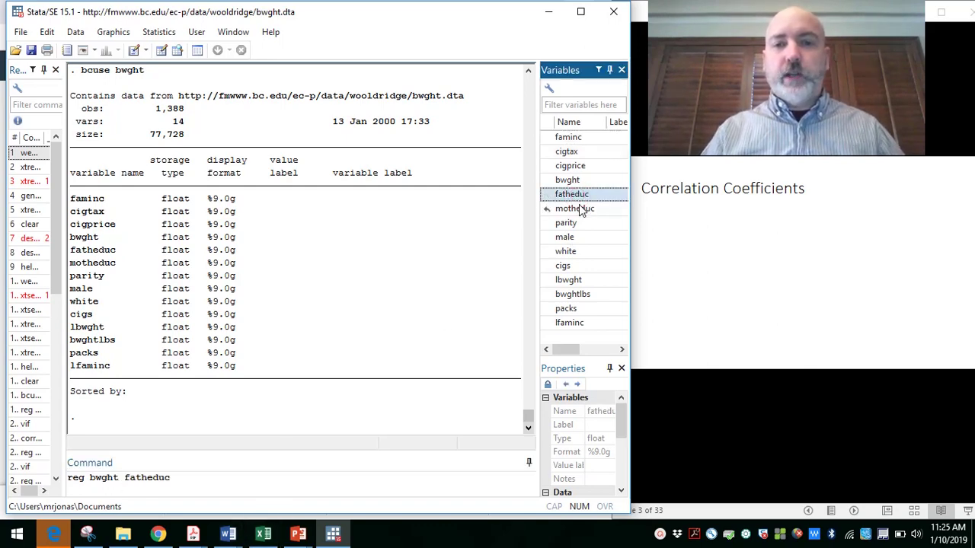
{"action": "double_click", "coordinate": [575, 209]}
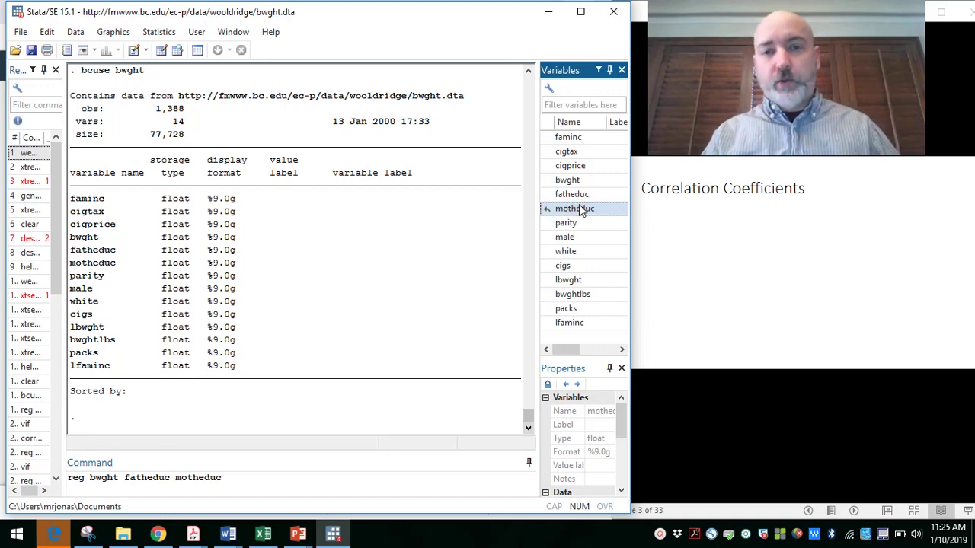
{"action": "double_click", "coordinate": [573, 137]}
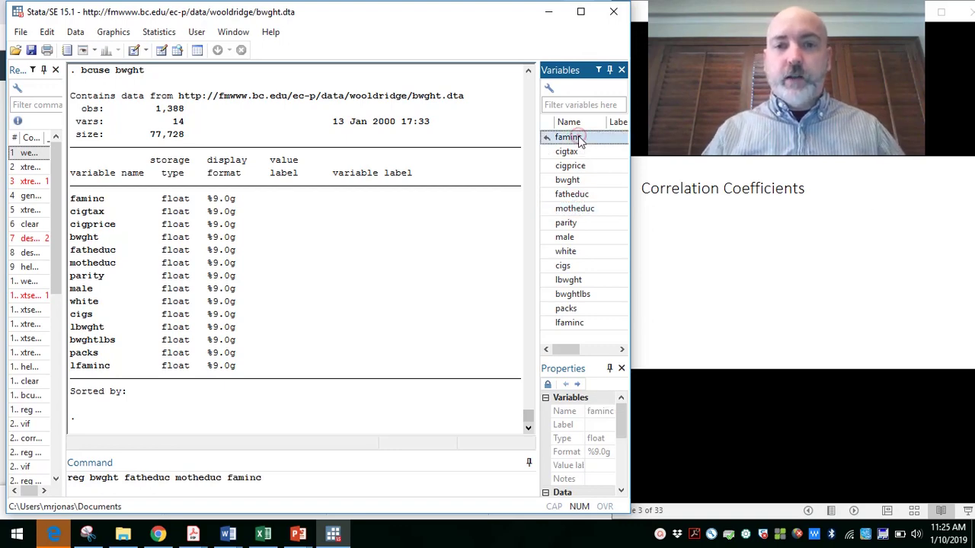
{"action": "double_click", "coordinate": [565, 238]}
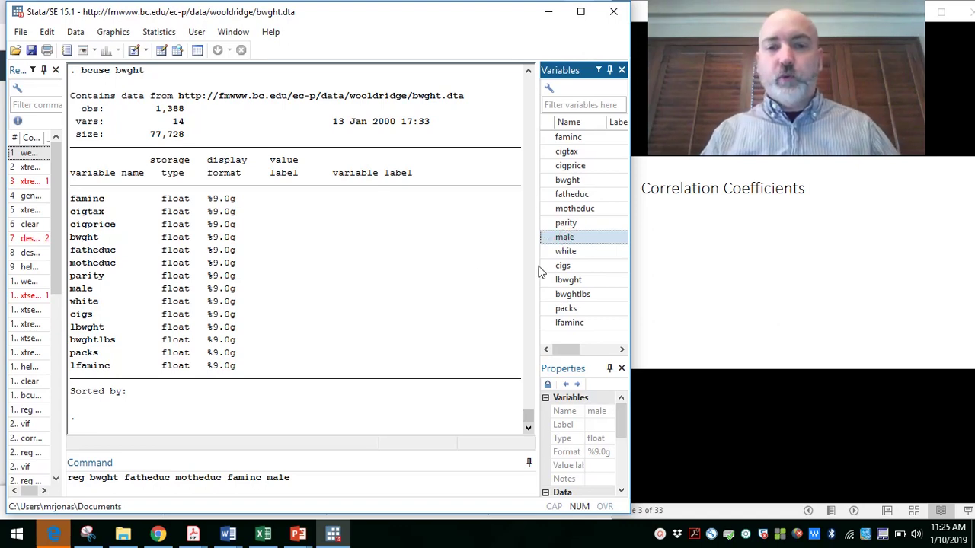
{"action": "double_click", "coordinate": [562, 266]}
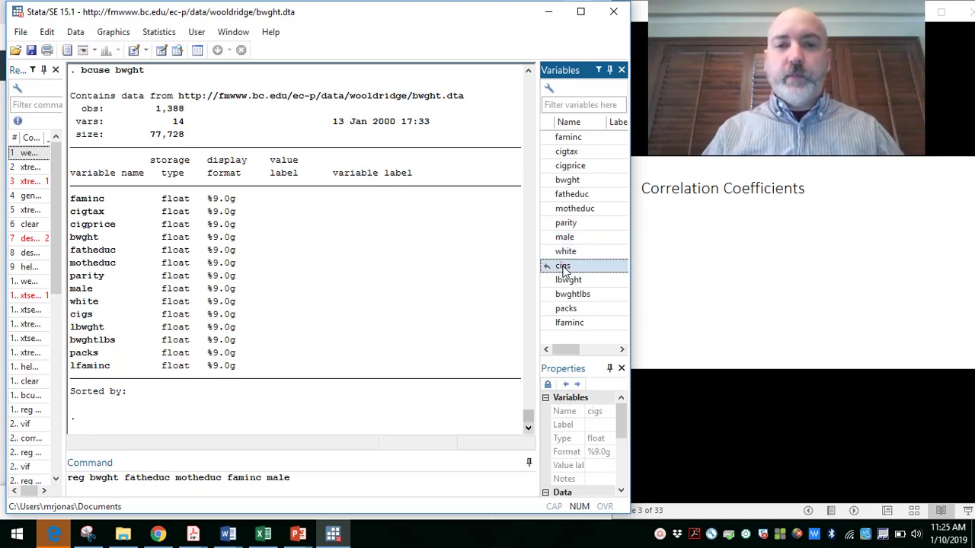
{"action": "double_click", "coordinate": [593, 151]}
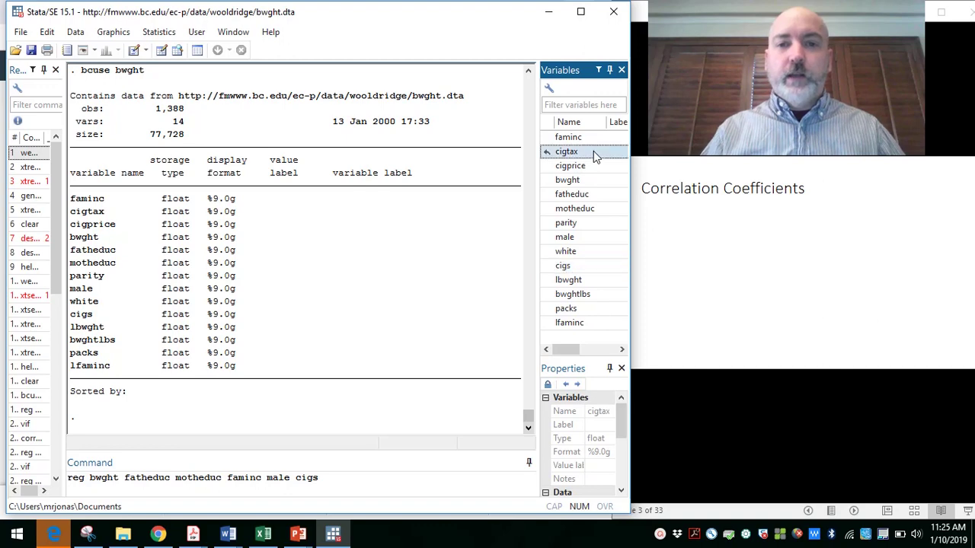
{"action": "double_click", "coordinate": [590, 166]}
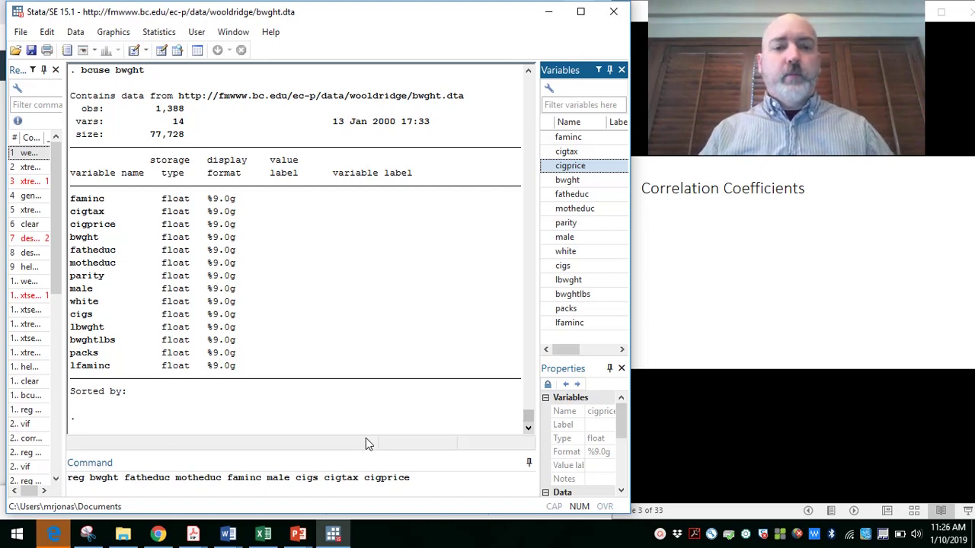
{"action": "left_click", "coordinate": [435, 480]}
Run the birth-weight regression and highlight cigprice's p-value of 0.584.
{"action": "key", "text": "Return"}
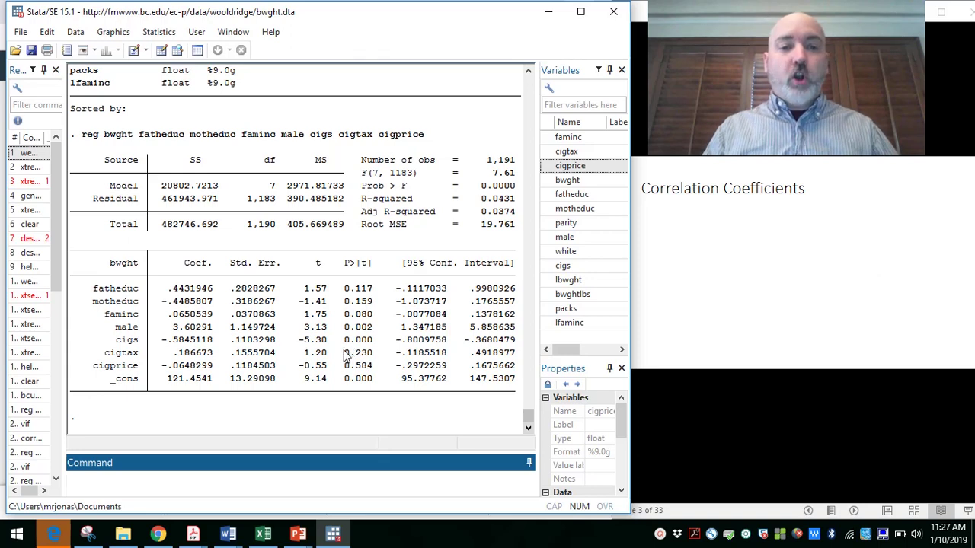
{"action": "left_click_drag", "start_coordinate": [340, 353], "coordinate": [374, 369]}
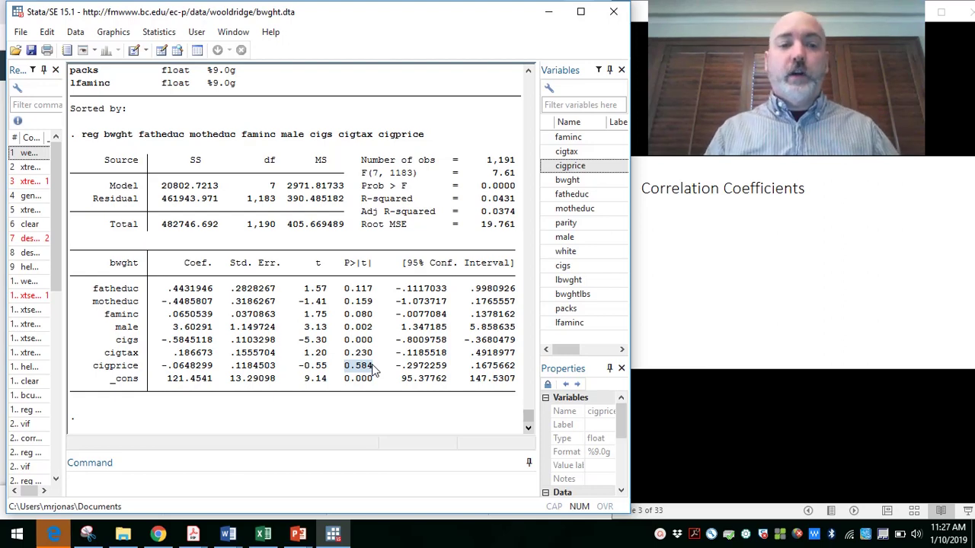
{"action": "mouse_move", "coordinate": [158, 535]}
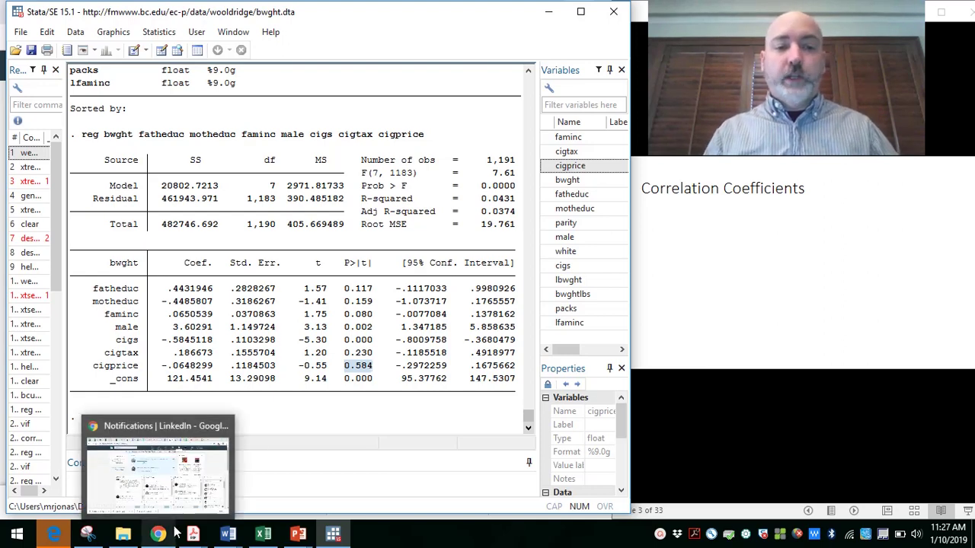
Reveal the remaining Correlation Coefficients bullets through 'Values above 50% may indicate an issue', then return to Stata.
{"action": "left_click", "coordinate": [813, 231]}
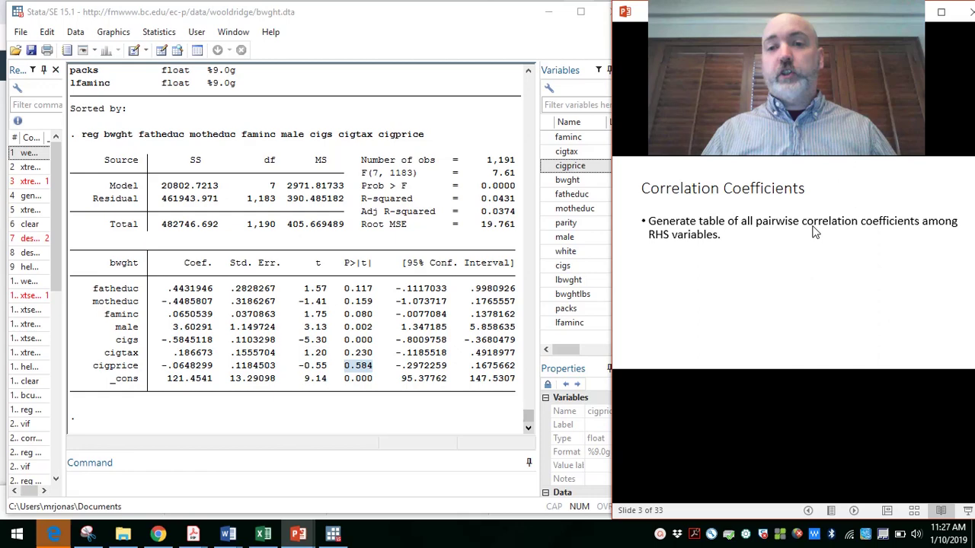
{"action": "left_click", "coordinate": [814, 232]}
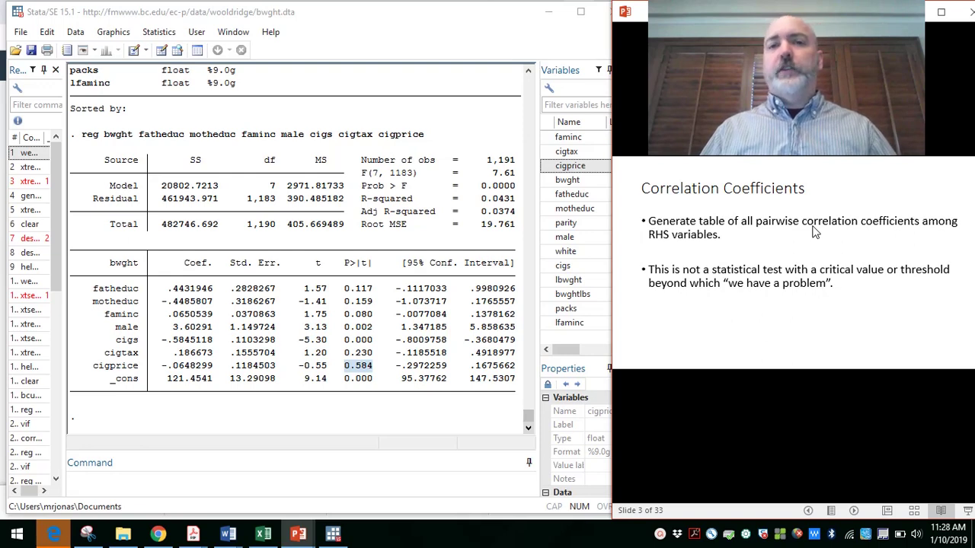
{"action": "key", "text": "Right"}
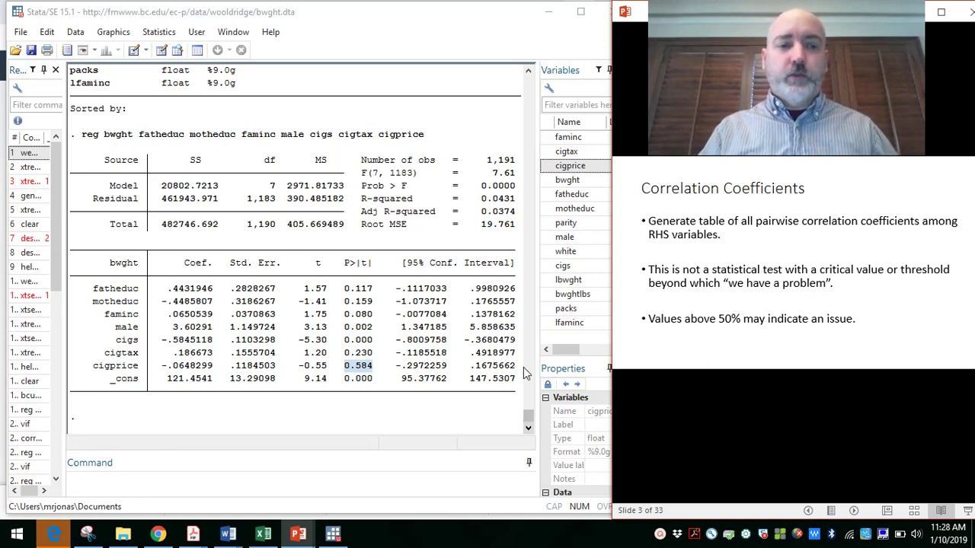
{"action": "left_click", "coordinate": [178, 486]}
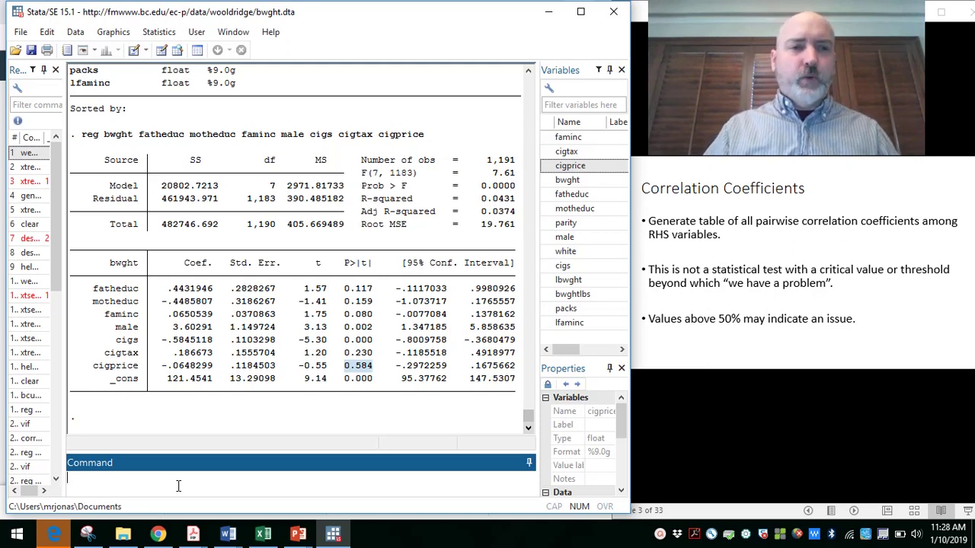
Edit the recalled regression into 'corr fatheduc motheduc faminc male cigs cigtax cigprice'.
{"action": "key", "text": "Page_Up"}
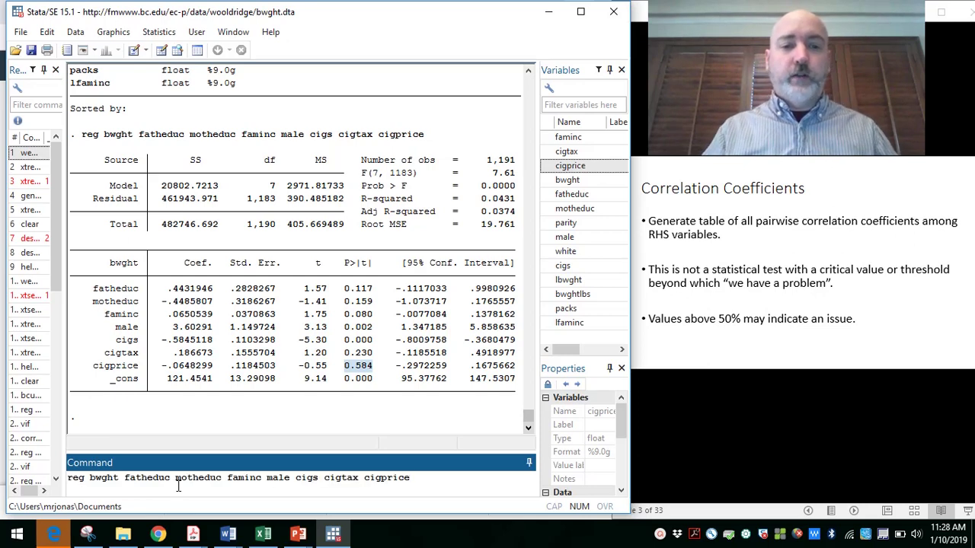
{"action": "left_click", "coordinate": [120, 478]}
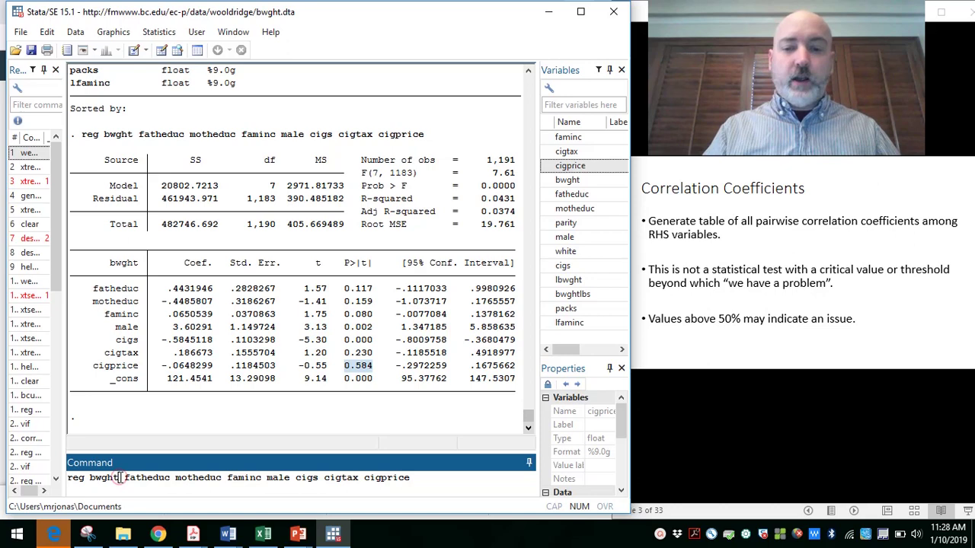
{"action": "key", "text": "BackSpace"}
{"action": "key", "text": "BackSpace"}
{"action": "key", "text": "BackSpace"}
{"action": "key", "text": "BackSpace"}
{"action": "key", "text": "BackSpace"}
{"action": "key", "text": "BackSpace"}
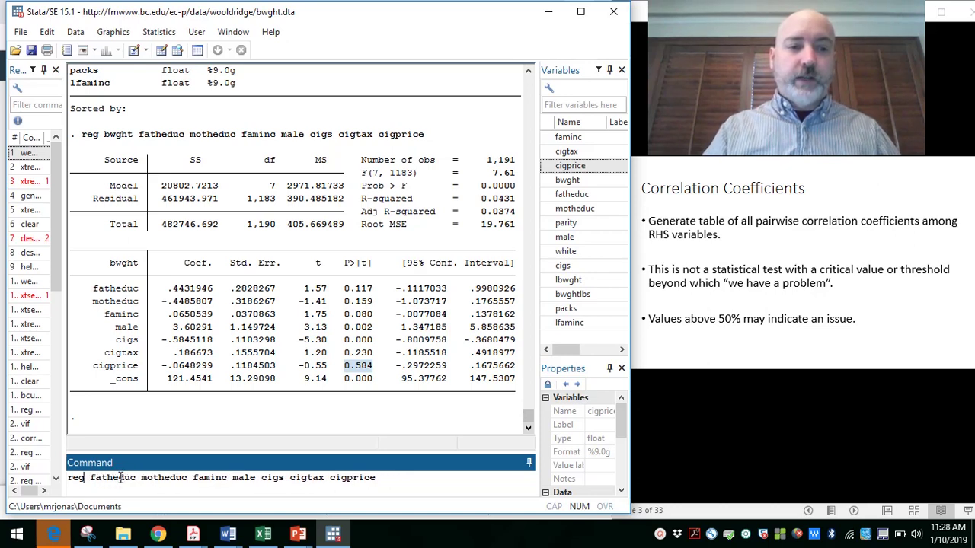
{"action": "key", "text": "BackSpace"}
{"action": "key", "text": "BackSpace"}
{"action": "key", "text": "BackSpace"}
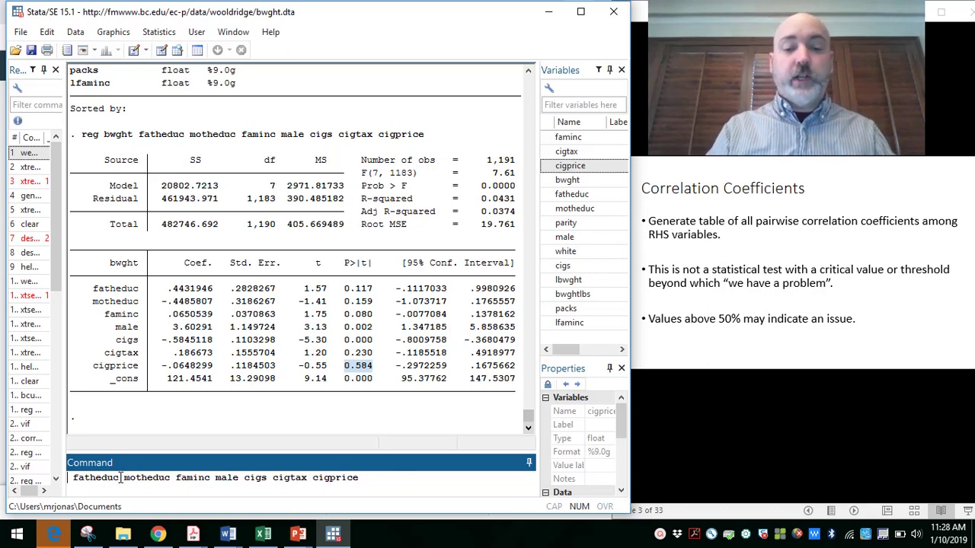
{"action": "type", "text": "corr"}
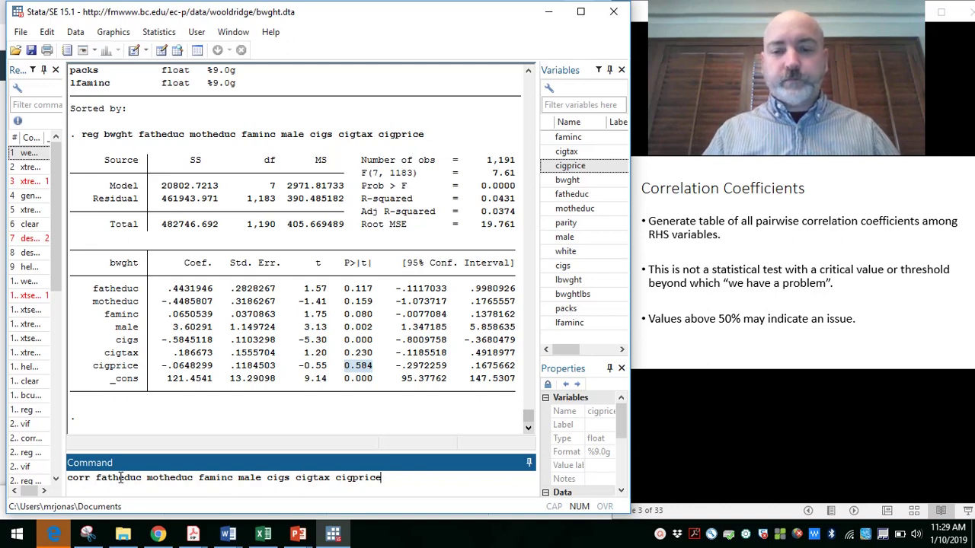
Run the correlation matrix and highlight fatheduc–motheduc 0.6435 and cigtax–cigprice 0.8803.
{"action": "key", "text": "Return"}
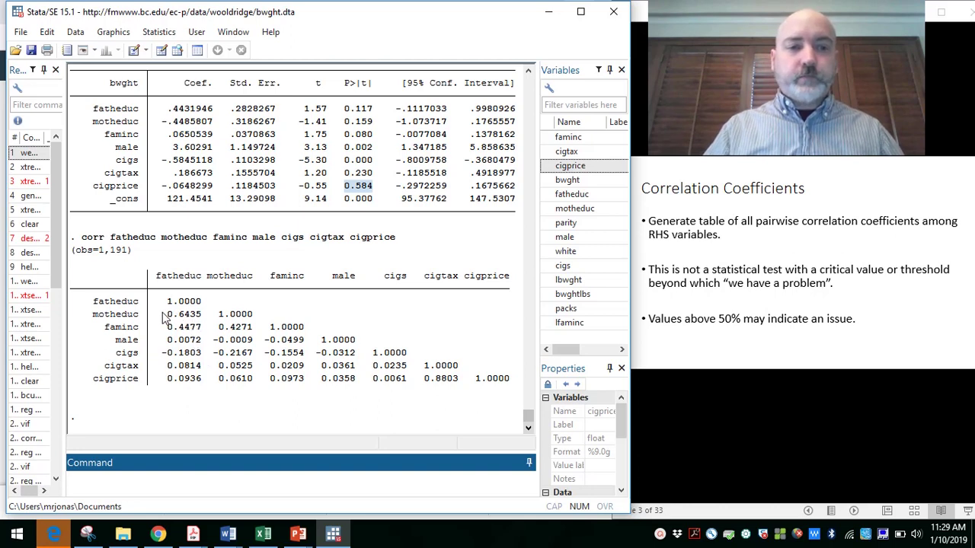
{"action": "left_click_drag", "start_coordinate": [167, 314], "coordinate": [207, 321]}
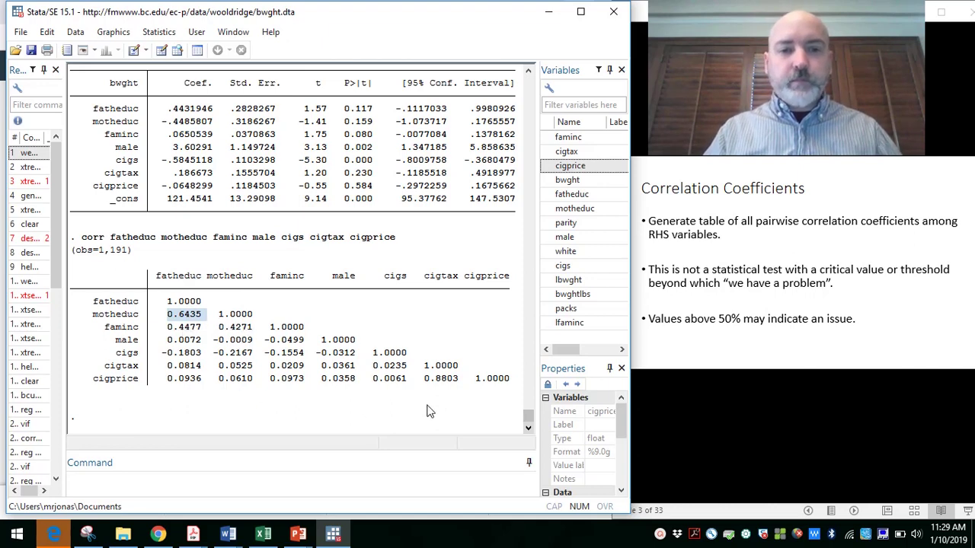
{"action": "left_click_drag", "start_coordinate": [425, 383], "coordinate": [462, 384]}
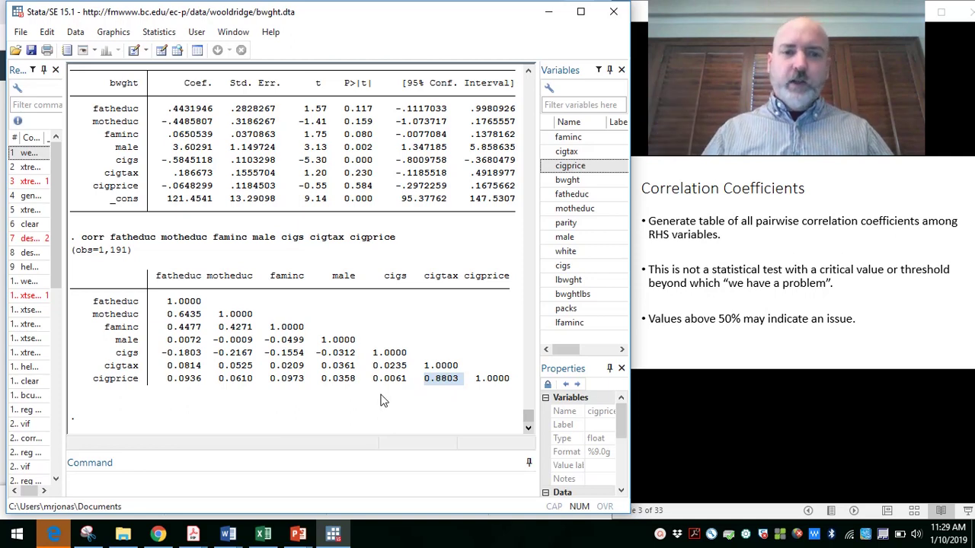
{"action": "left_click", "coordinate": [178, 315]}
{"action": "left_click_drag", "start_coordinate": [178, 309], "coordinate": [206, 321]}
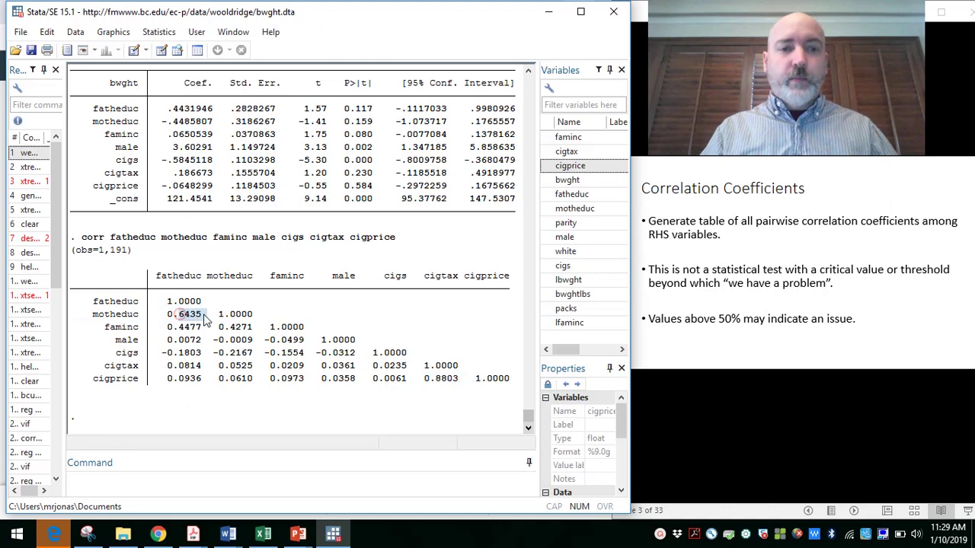
{"action": "left_click_drag", "start_coordinate": [425, 379], "coordinate": [469, 380]}
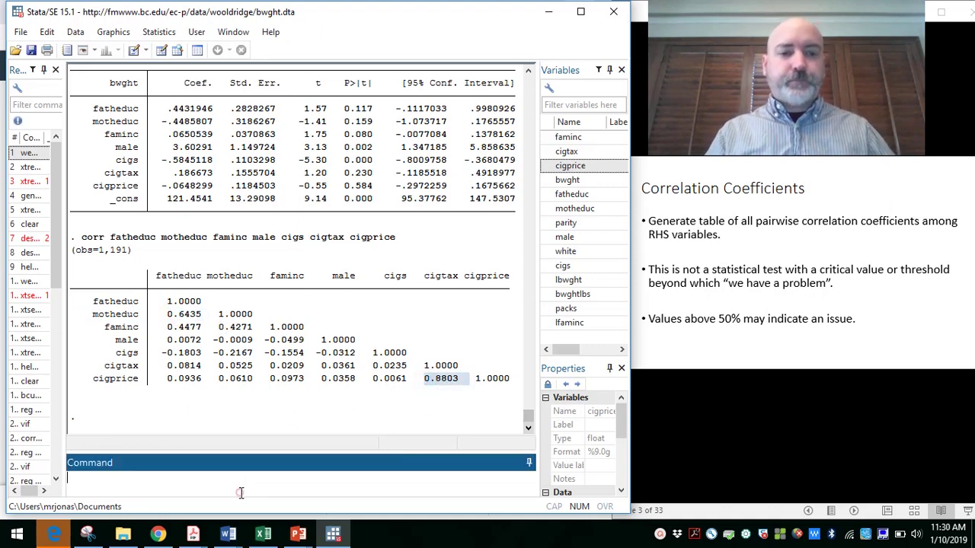
{"action": "left_click", "coordinate": [732, 259]}
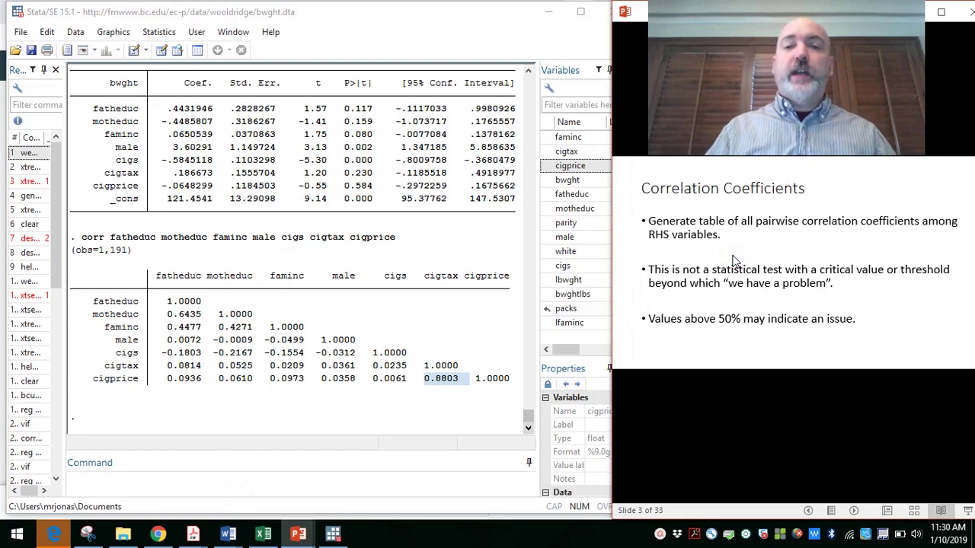
Go to slide 4, 'Variance Inflation Factor', and show the variance and VIF = 1/(1−r²) formulas.
{"action": "key", "text": "Right"}
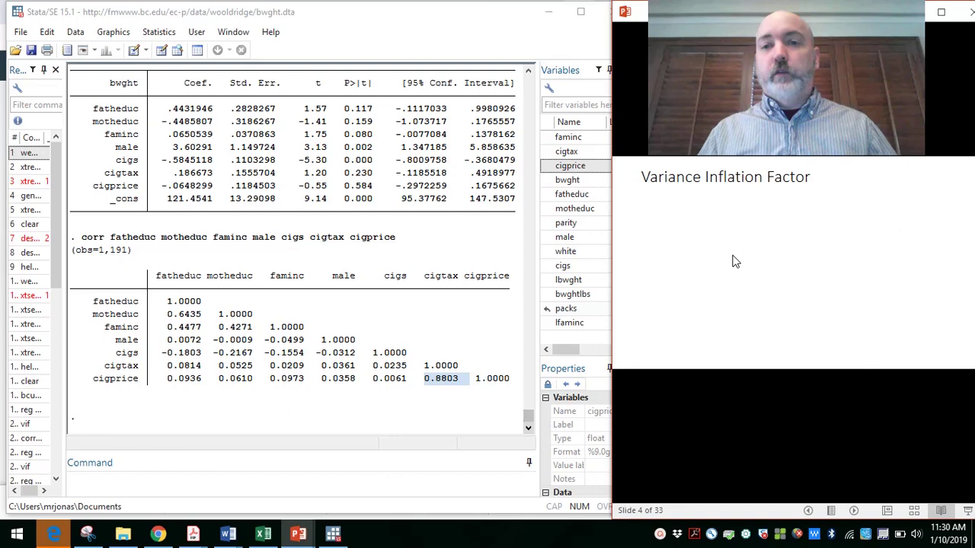
{"action": "left_click", "coordinate": [732, 262]}
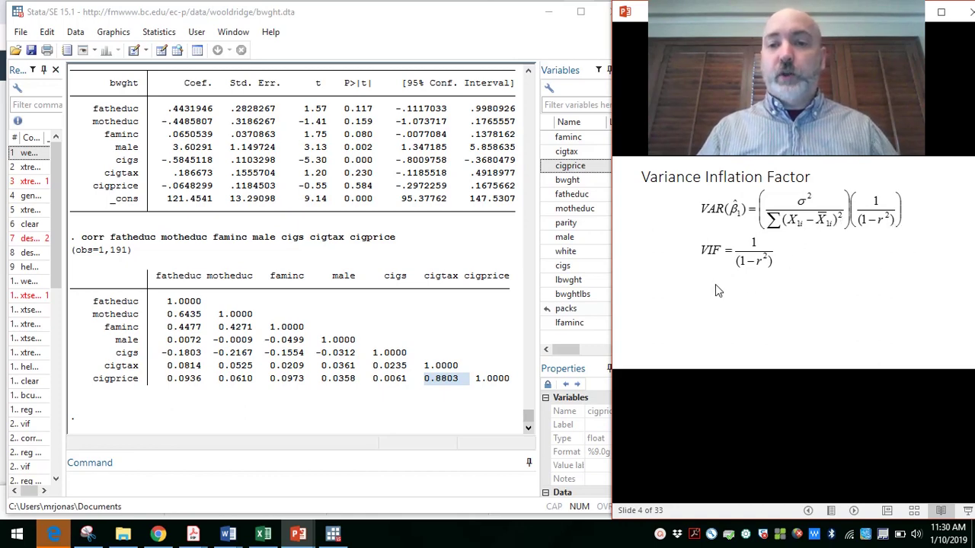
Reveal the r² definitions for two RHS variables and in general, then return to Stata.
{"action": "left_click", "coordinate": [715, 284]}
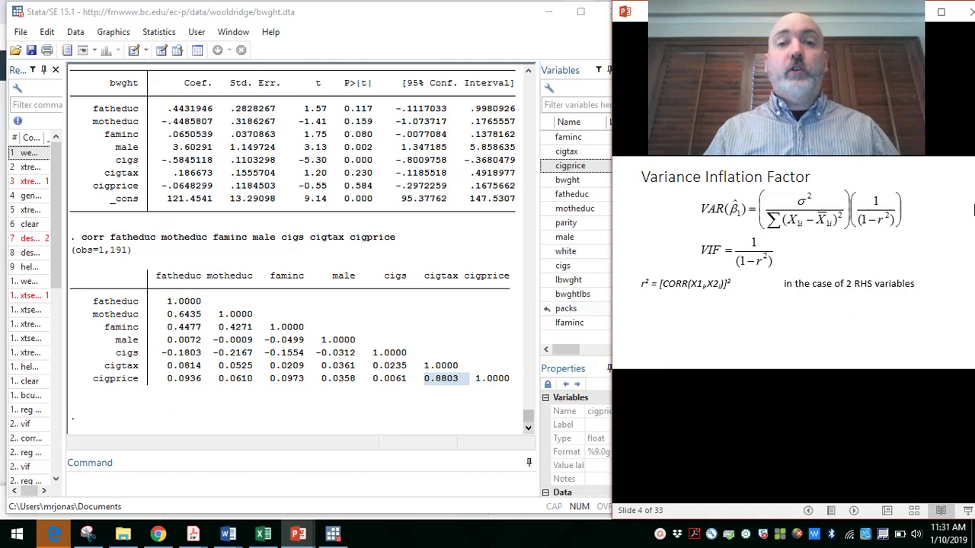
{"action": "left_click", "coordinate": [920, 195]}
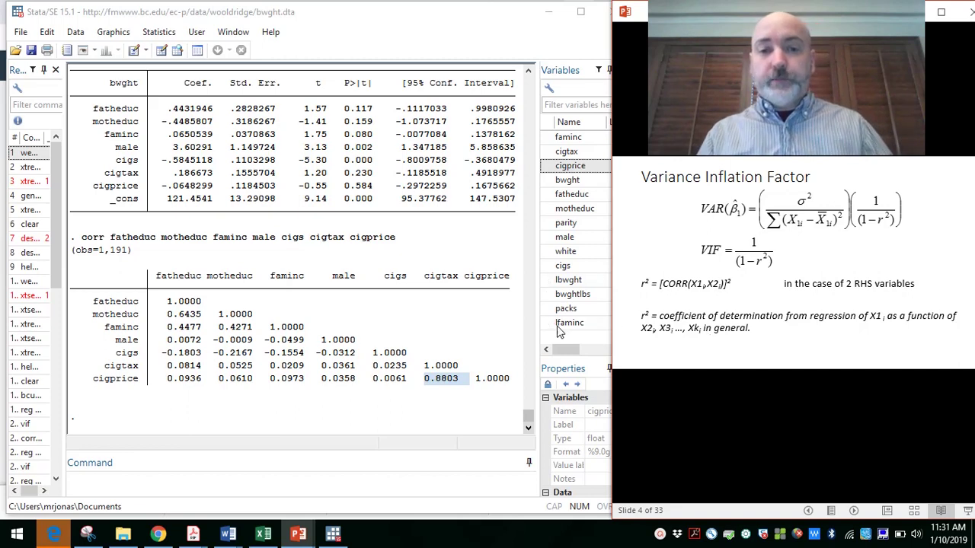
{"action": "left_click", "coordinate": [268, 489]}
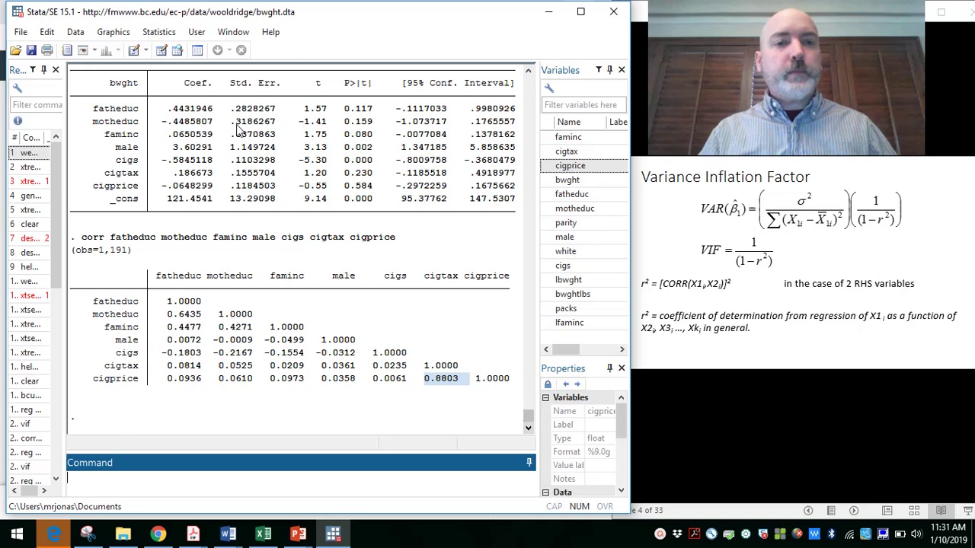
{"action": "left_click", "coordinate": [529, 72]}
{"action": "left_click", "coordinate": [529, 72]}
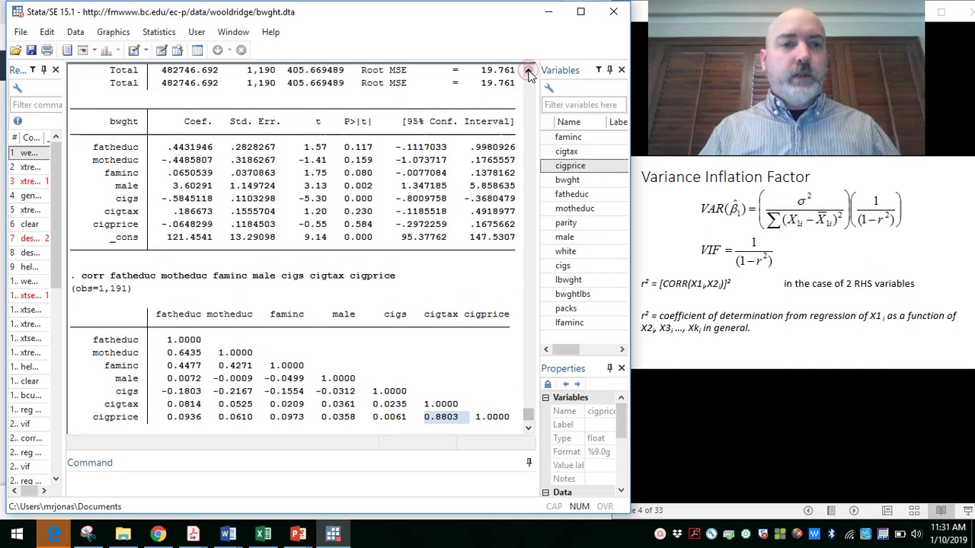
{"action": "left_click", "coordinate": [529, 73]}
{"action": "left_click", "coordinate": [530, 73]}
{"action": "left_click", "coordinate": [529, 72]}
{"action": "left_click", "coordinate": [529, 73]}
{"action": "left_click", "coordinate": [529, 73]}
{"action": "left_click", "coordinate": [530, 73]}
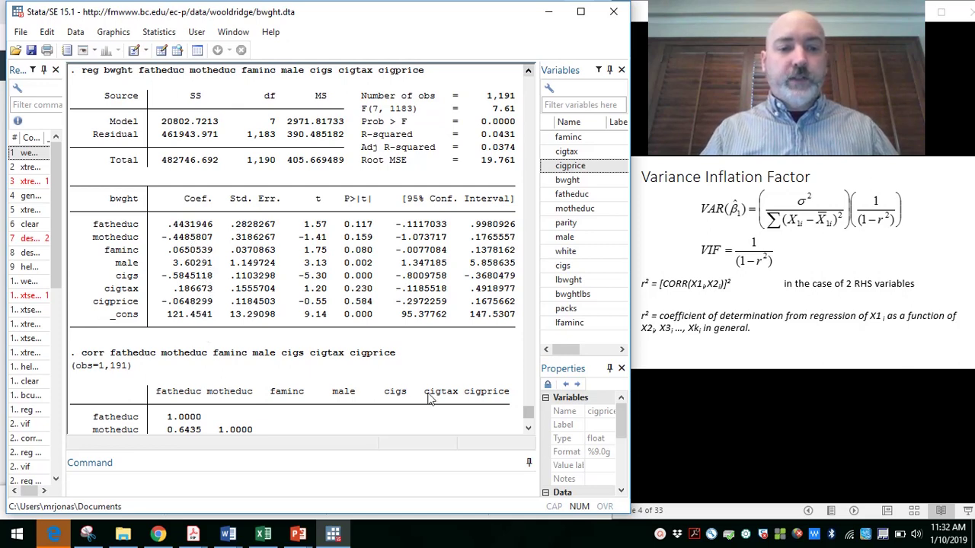
{"action": "left_click", "coordinate": [529, 428]}
{"action": "left_click", "coordinate": [528, 429]}
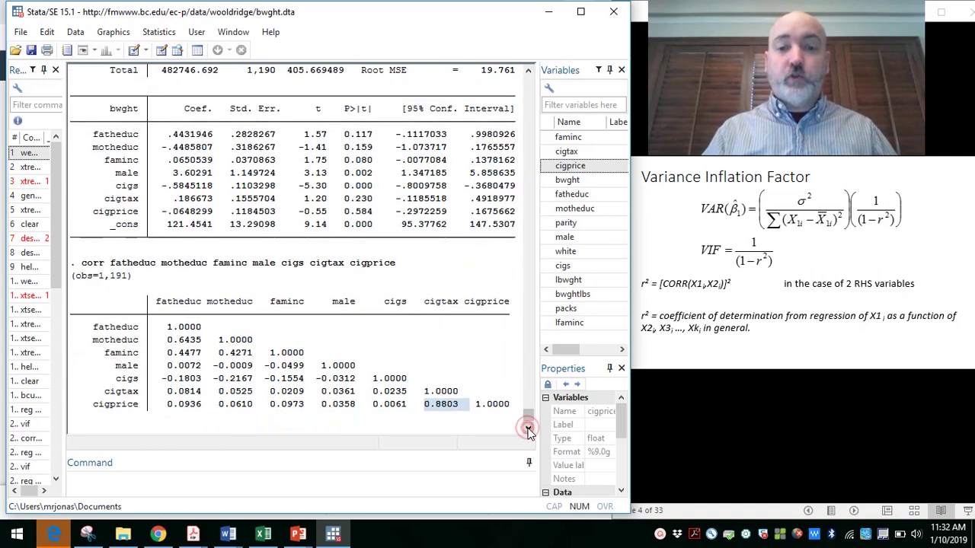
Run 'reg cigtax fatheduc motheduc faminc male cigs cigprice' and highlight its R-squared of 0.7805.
{"action": "left_click", "coordinate": [227, 491]}
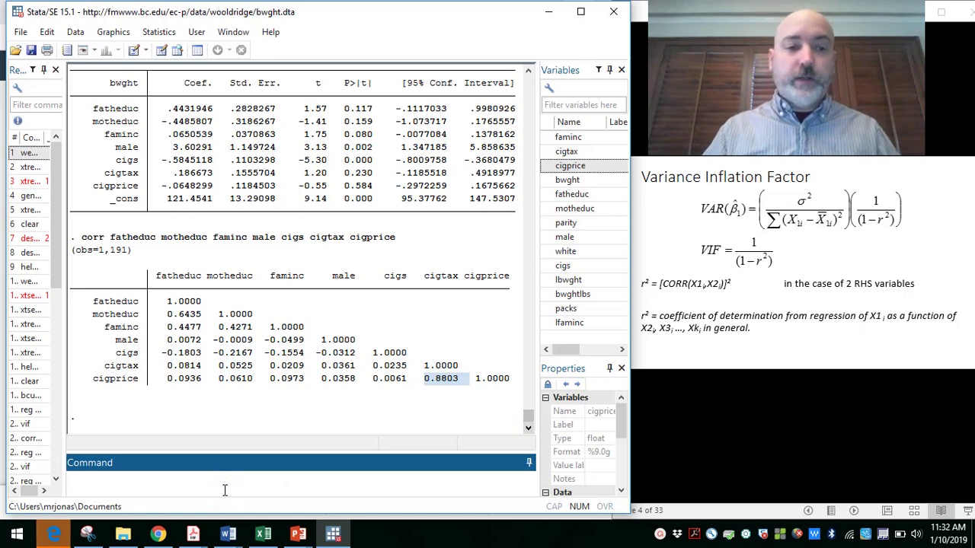
{"action": "key", "text": "Page_Up"}
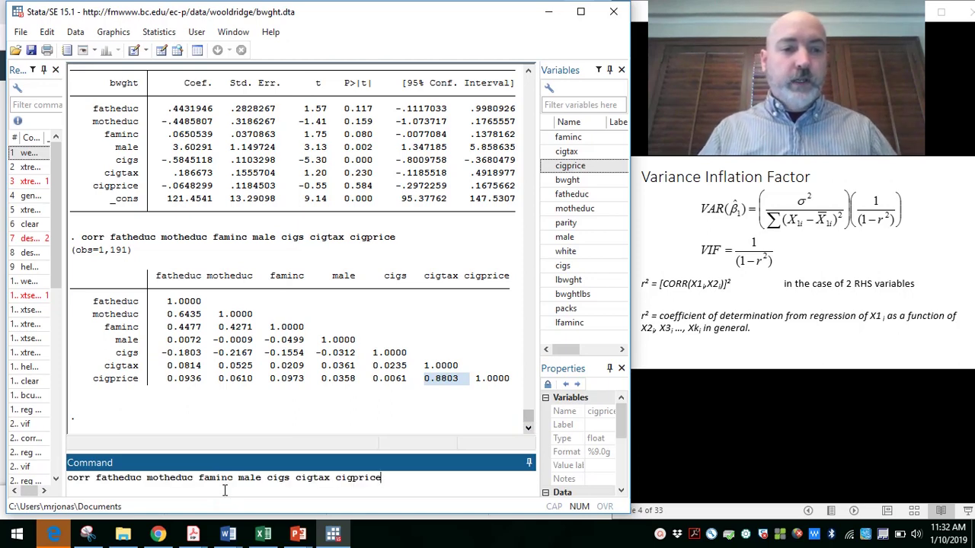
{"action": "left_click", "coordinate": [91, 478]}
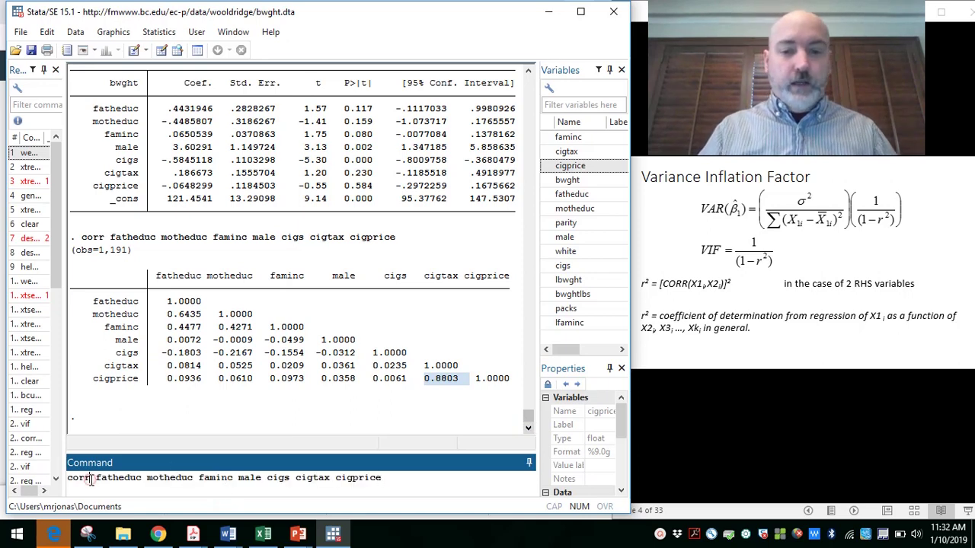
{"action": "key", "text": "BackSpace"}
{"action": "key", "text": "BackSpace"}
{"action": "key", "text": "BackSpace"}
{"action": "key", "text": "BackSpace"}
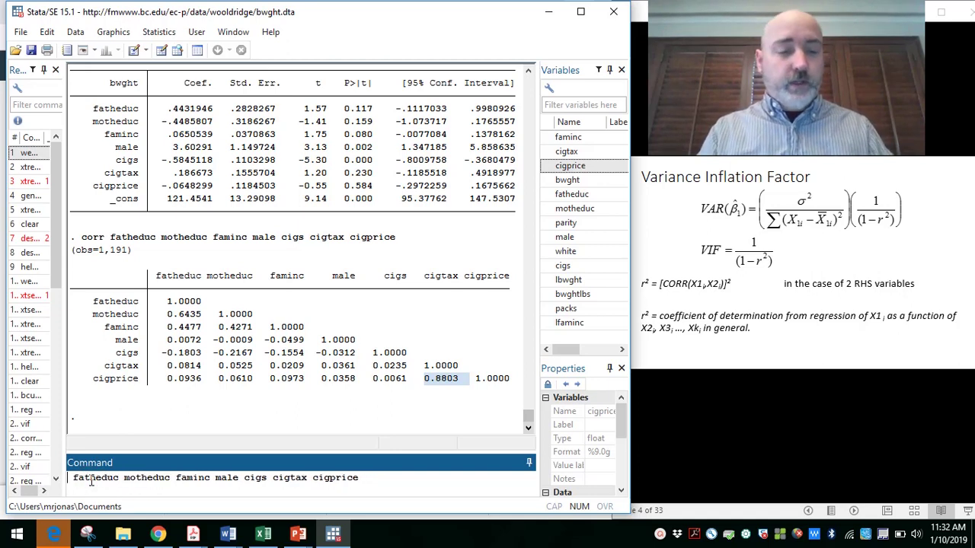
{"action": "type", "text": "reg"}
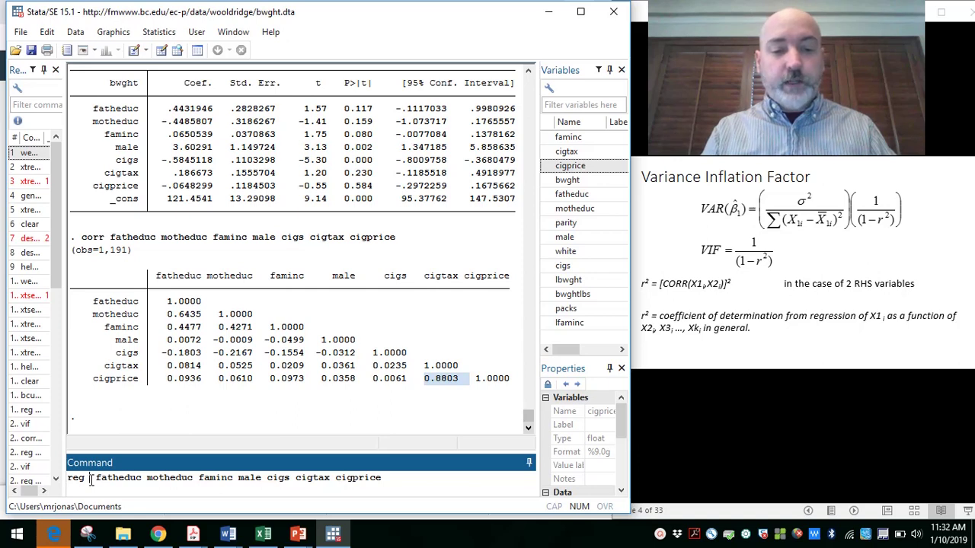
{"action": "type", "text": "cigtax"}
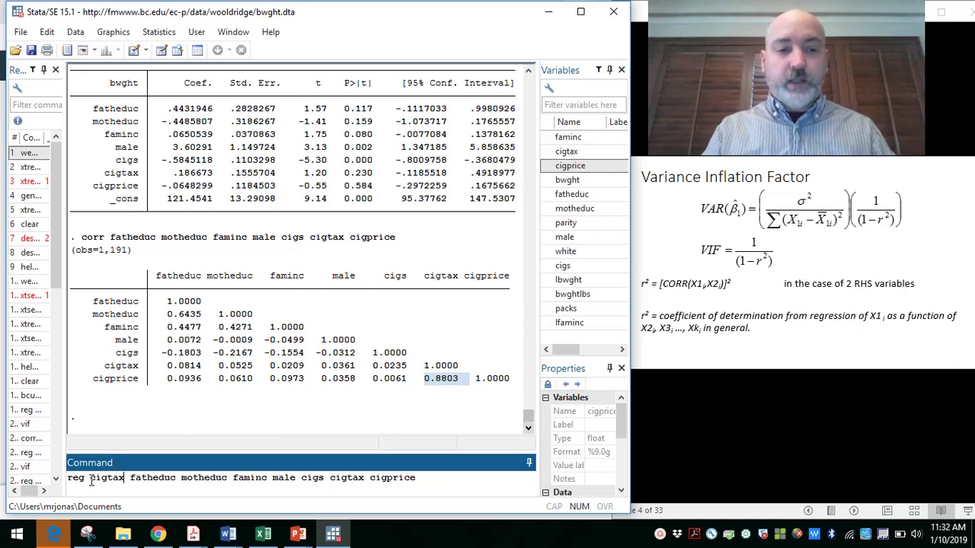
{"action": "left_click", "coordinate": [366, 478]}
{"action": "key", "text": "BackSpace"}
{"action": "key", "text": "BackSpace"}
{"action": "key", "text": "BackSpace"}
{"action": "key", "text": "BackSpace"}
{"action": "key", "text": "BackSpace"}
{"action": "key", "text": "BackSpace"}
{"action": "key", "text": "BackSpace"}
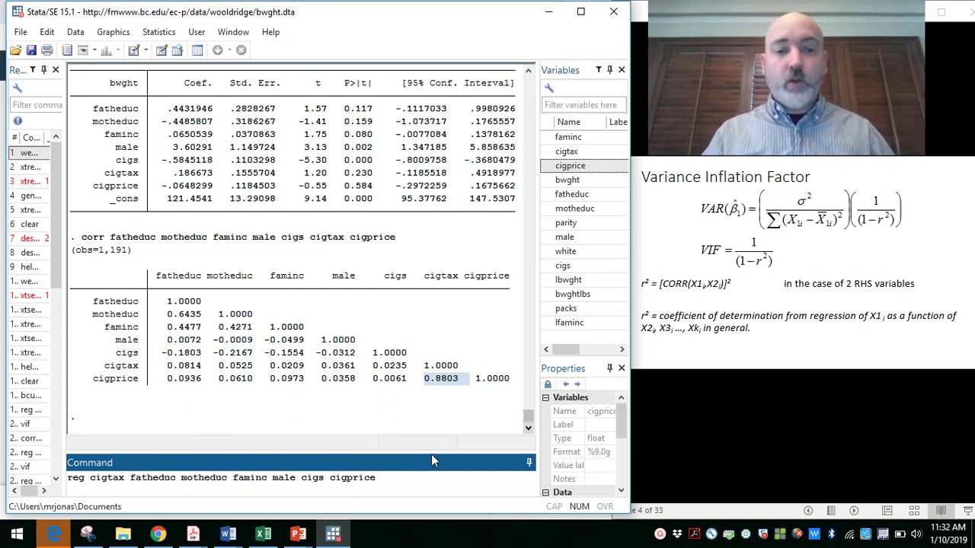
{"action": "key", "text": "Return"}
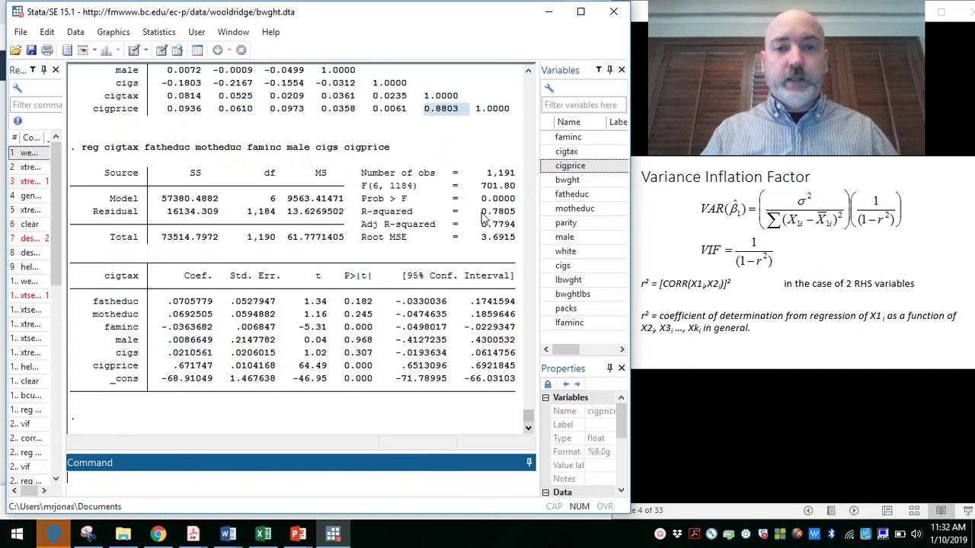
{"action": "left_click_drag", "start_coordinate": [481, 217], "coordinate": [516, 216]}
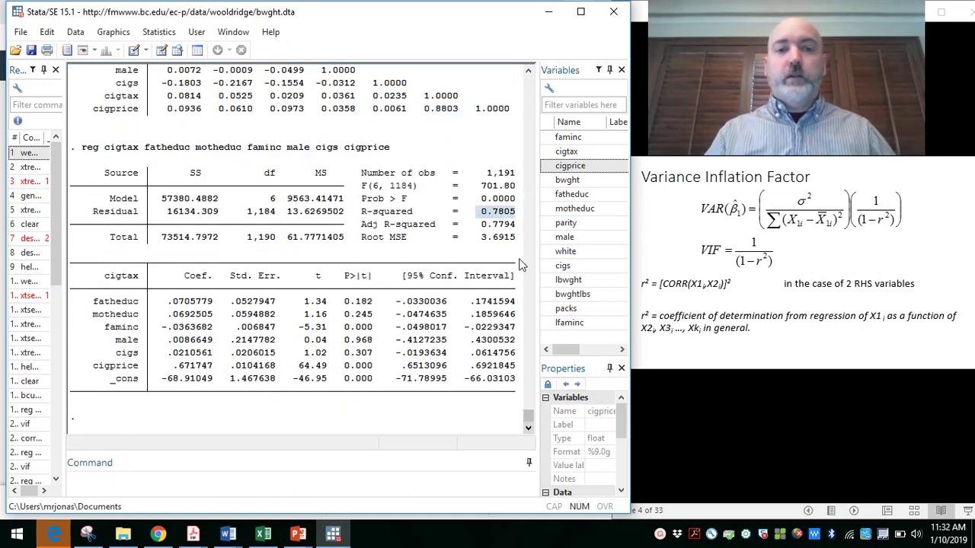
Present slide 5 'VIF example' showing VIF = 1/(1−0.7805) = 4.555 and its variance interpretation.
{"action": "left_click", "coordinate": [759, 305]}
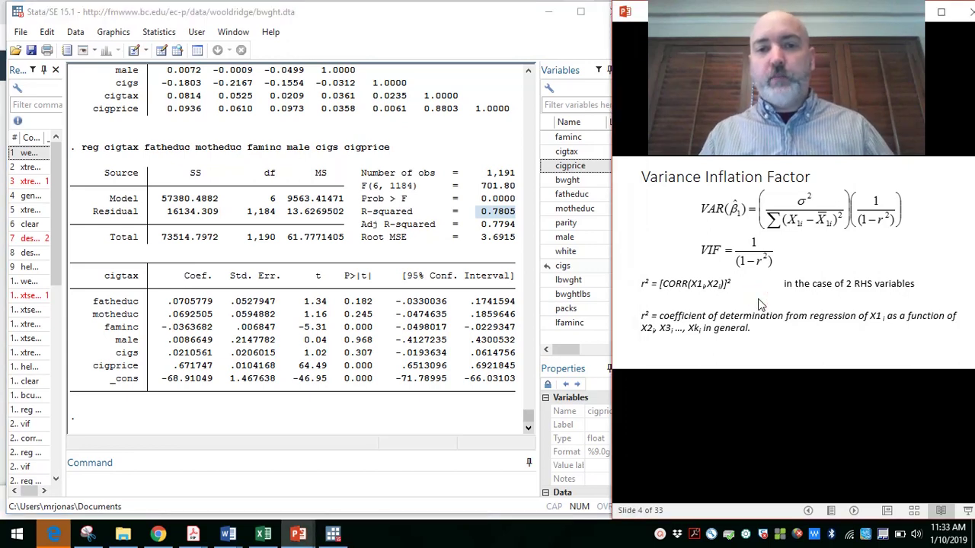
{"action": "left_click", "coordinate": [760, 305]}
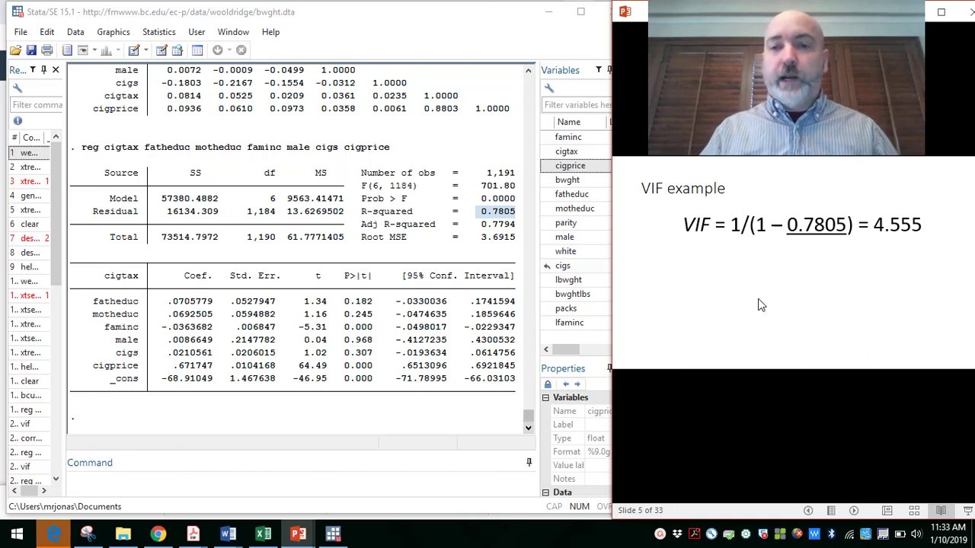
{"action": "left_click", "coordinate": [759, 304]}
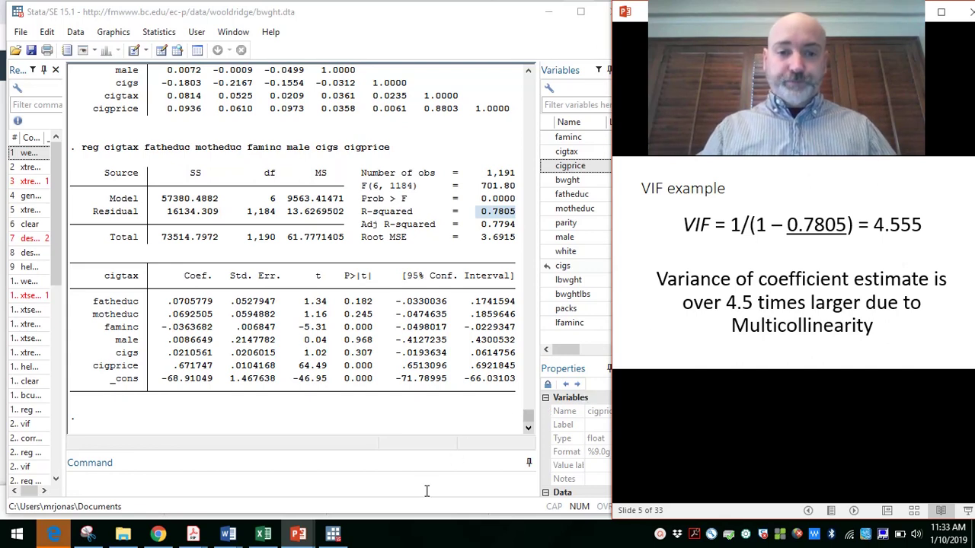
{"action": "left_click", "coordinate": [214, 481]}
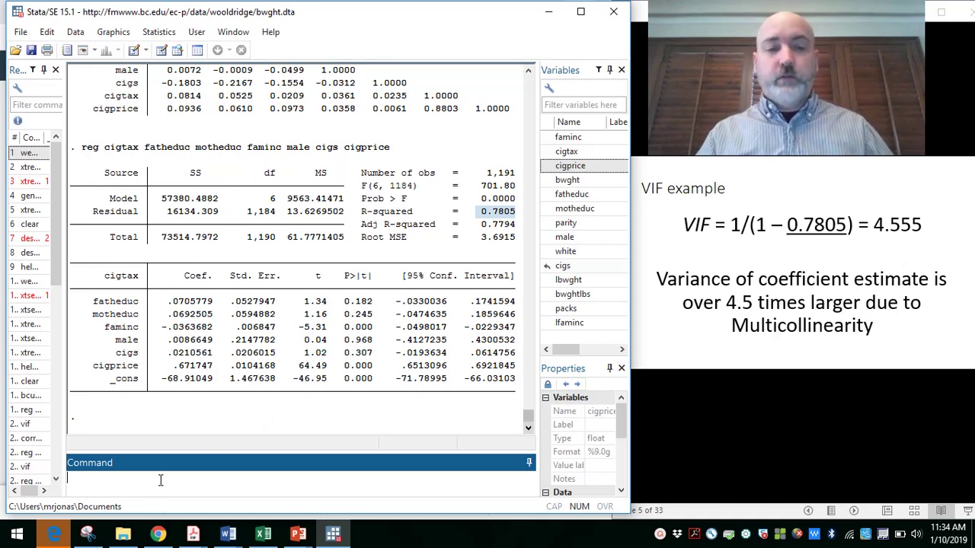
Run 'reg bwght fatheduc motheduc faminc male cigs cigprice cigtax', giving cigtax p = 0.230.
{"action": "key", "text": "Page_Up"}
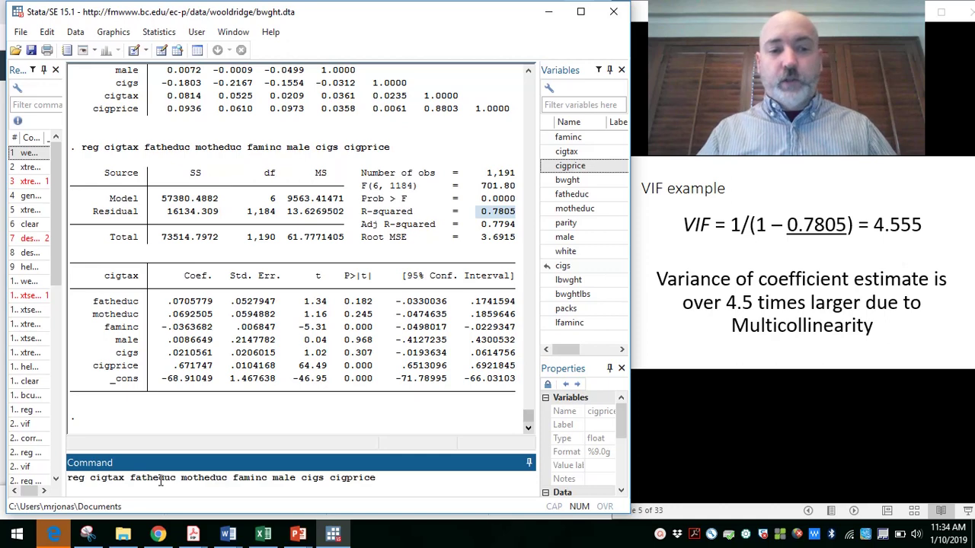
{"action": "type", "text": "cigtax"}
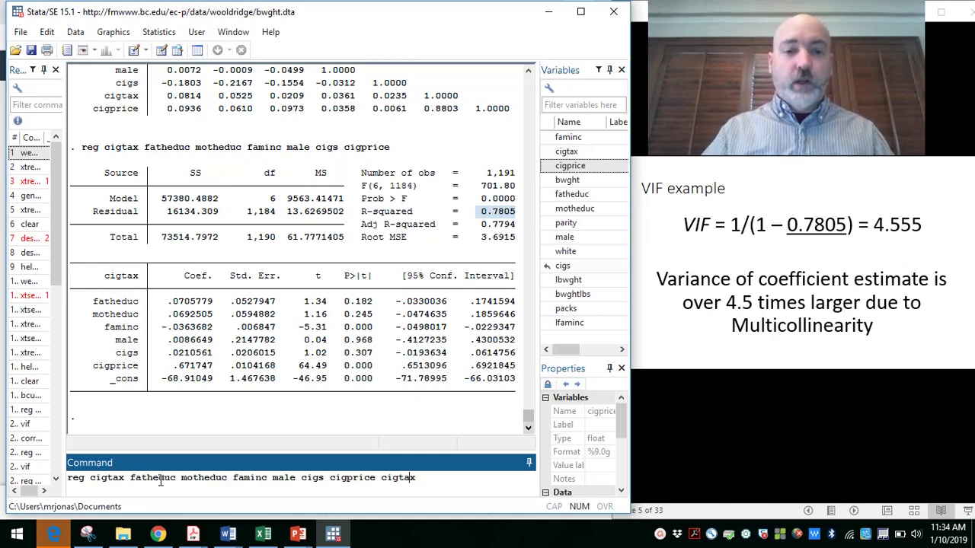
{"action": "key", "text": "Left"}
{"action": "key", "text": "Left"}
{"action": "key", "text": "Left"}
{"action": "key", "text": "Left"}
{"action": "key", "text": "Left"}
{"action": "key", "text": "Left"}
{"action": "key", "text": "Left"}
{"action": "key", "text": "Left"}
{"action": "key", "text": "Left"}
{"action": "key", "text": "Left"}
{"action": "key", "text": "Left"}
{"action": "key", "text": "Left"}
{"action": "key", "text": "Left"}
{"action": "key", "text": "Left"}
{"action": "key", "text": "Left"}
{"action": "key", "text": "Left"}
{"action": "key", "text": "Left"}
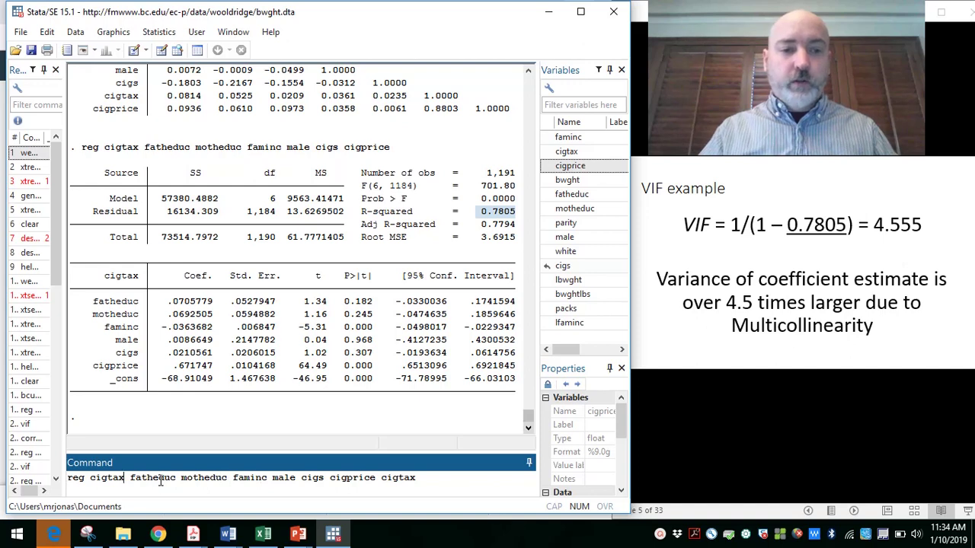
{"action": "key", "text": "BackSpace"}
{"action": "key", "text": "BackSpace"}
{"action": "key", "text": "BackSpace"}
{"action": "key", "text": "BackSpace"}
{"action": "key", "text": "BackSpace"}
{"action": "key", "text": "BackSpace"}
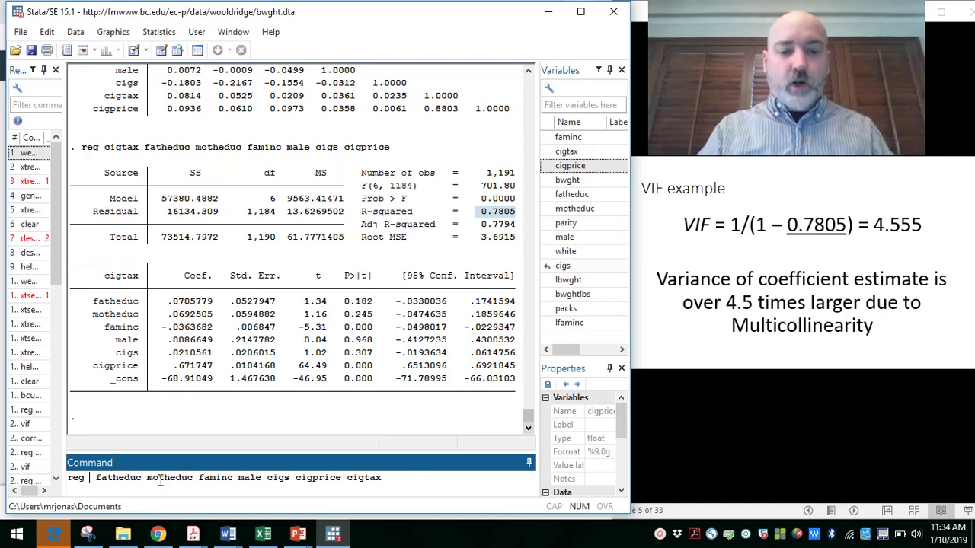
{"action": "type", "text": "bwght"}
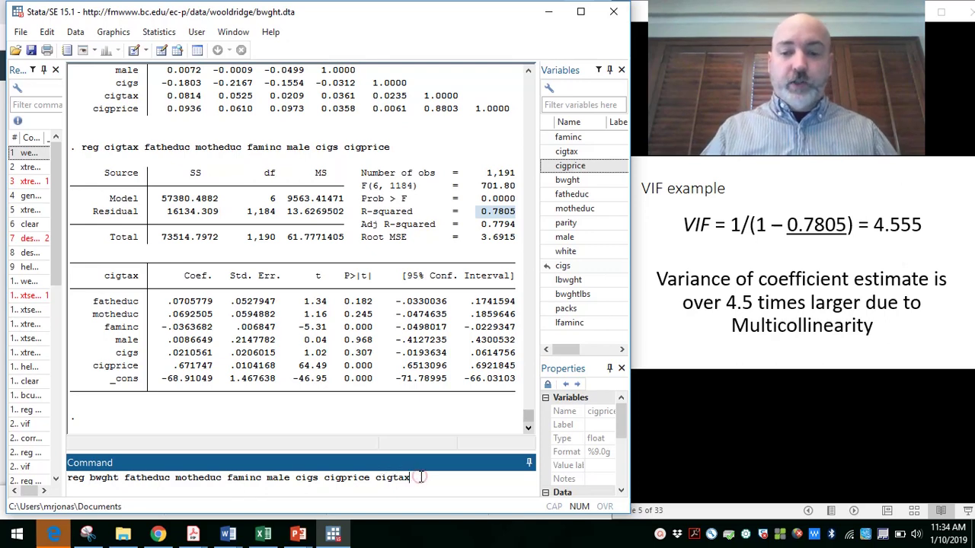
{"action": "key", "text": "Return"}
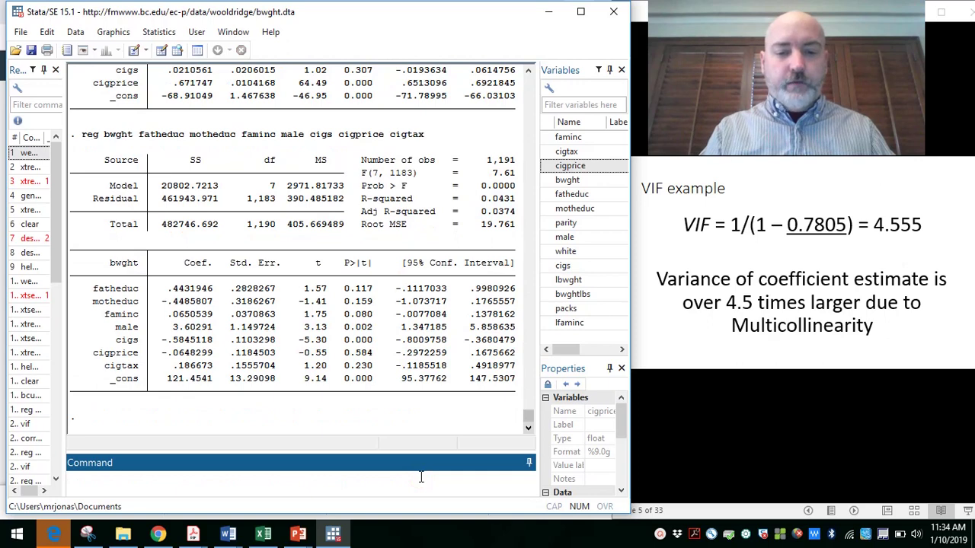
Run vif to list cigprice 4.58, cigtax 4.56 and a mean VIF of 2.31.
{"action": "type", "text": "vif"}
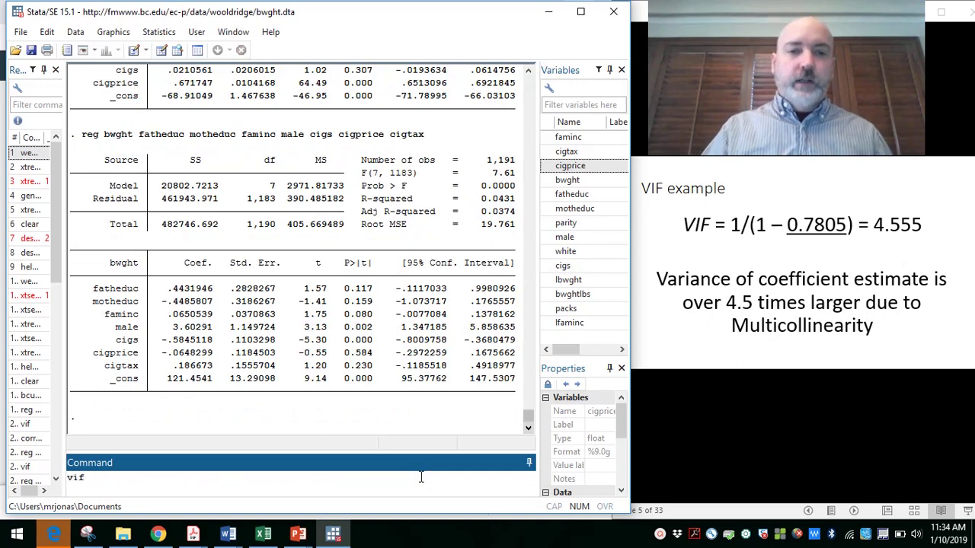
{"action": "key", "text": "Return"}
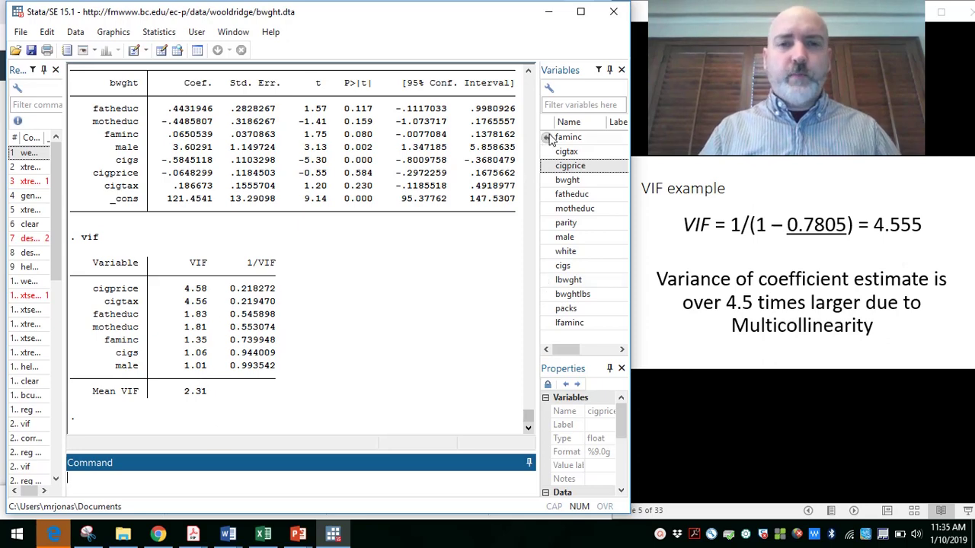
{"action": "left_click", "coordinate": [528, 73]}
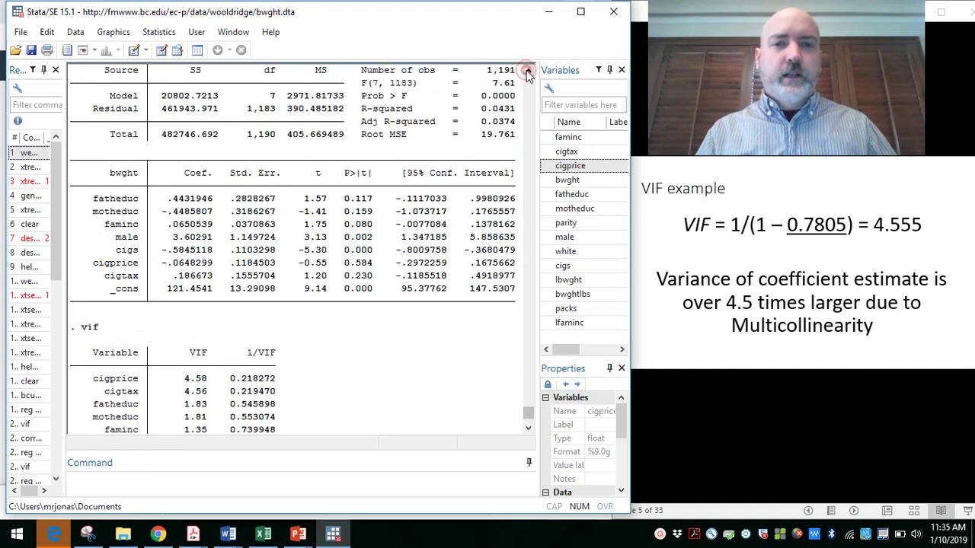
{"action": "left_click", "coordinate": [527, 73]}
{"action": "left_click", "coordinate": [528, 73]}
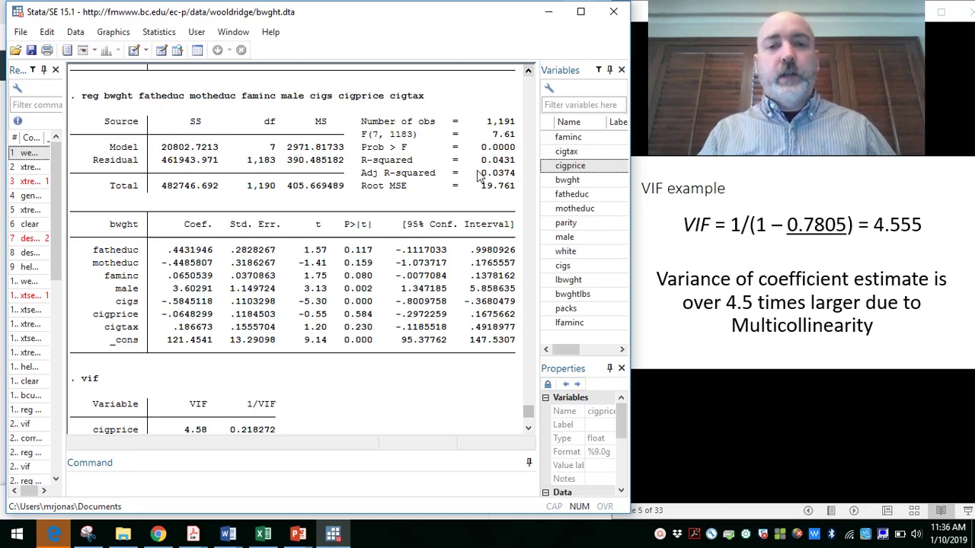
{"action": "left_click_drag", "start_coordinate": [478, 160], "coordinate": [516, 163]}
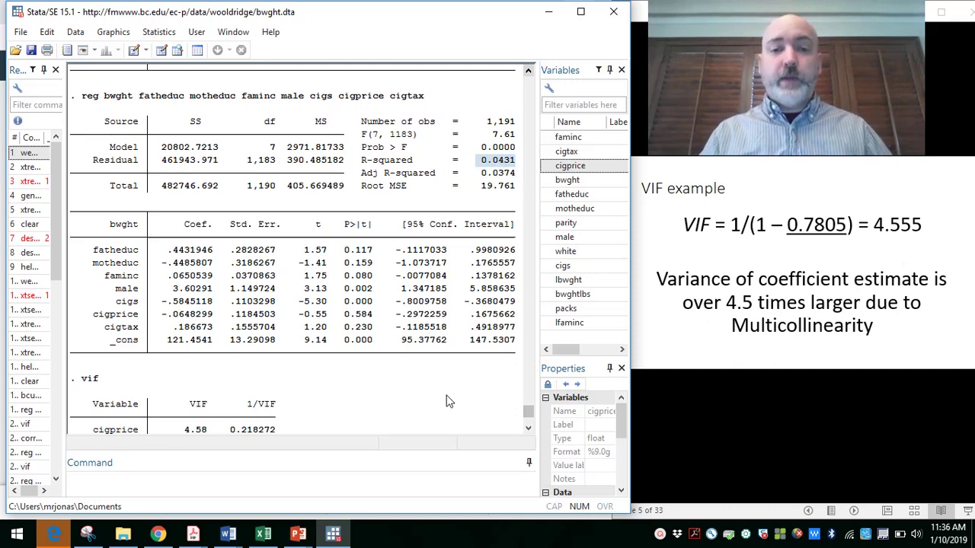
{"action": "left_click", "coordinate": [529, 431]}
{"action": "left_click", "coordinate": [529, 431]}
{"action": "scroll", "coordinate": [529, 431], "scroll_direction": "down", "scroll_amount": 3}
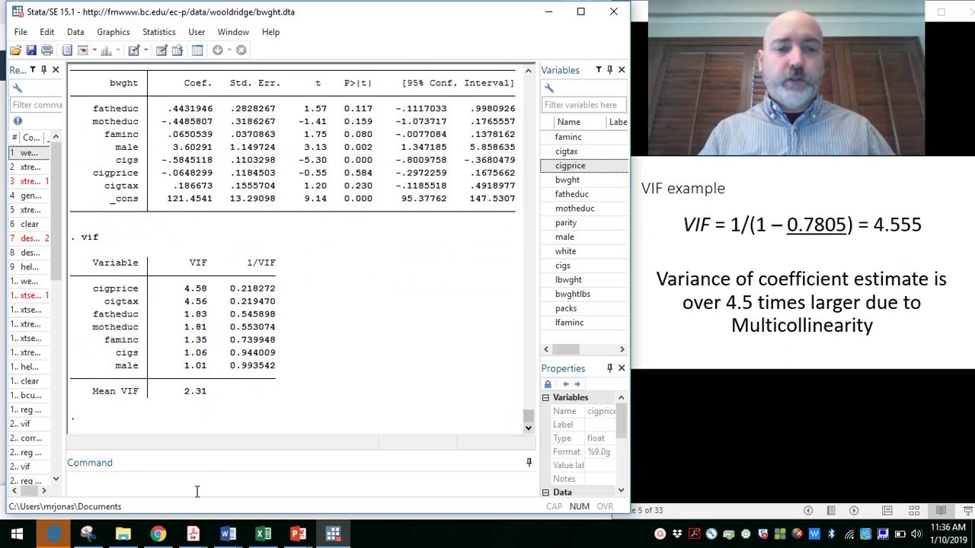
Show slide 6 'Sensitivity to Specification' with its large-changes point and problematic-multicollinearity conclusion.
{"action": "left_click", "coordinate": [754, 418]}
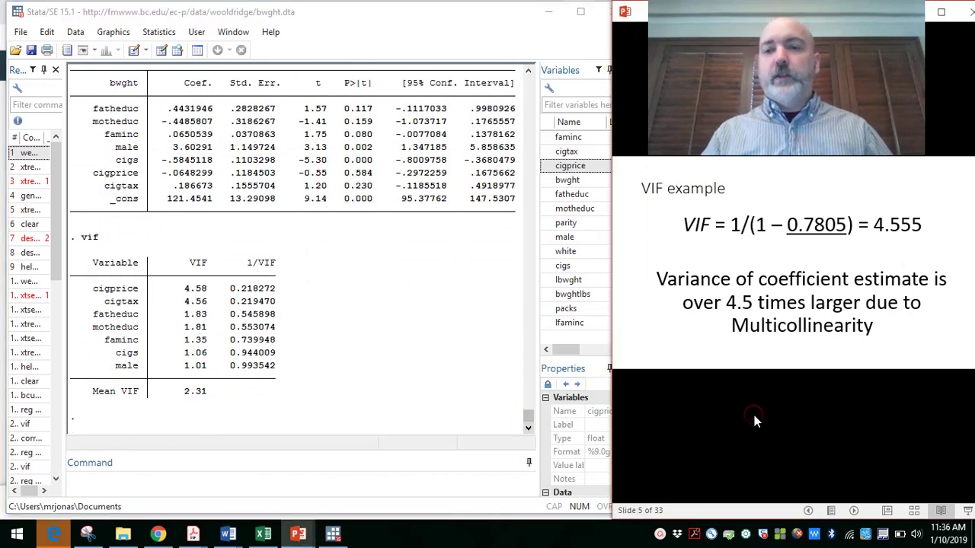
{"action": "left_click", "coordinate": [754, 418]}
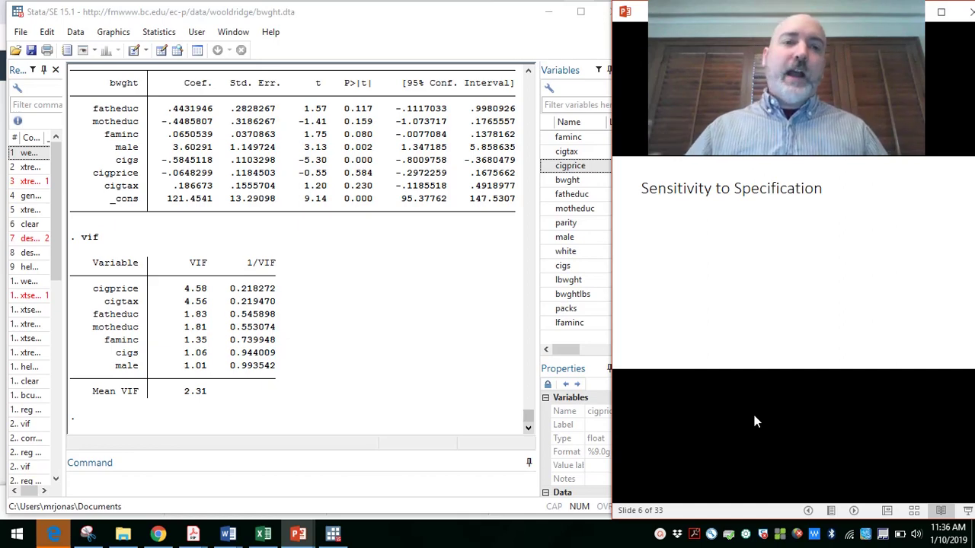
{"action": "left_click", "coordinate": [754, 421]}
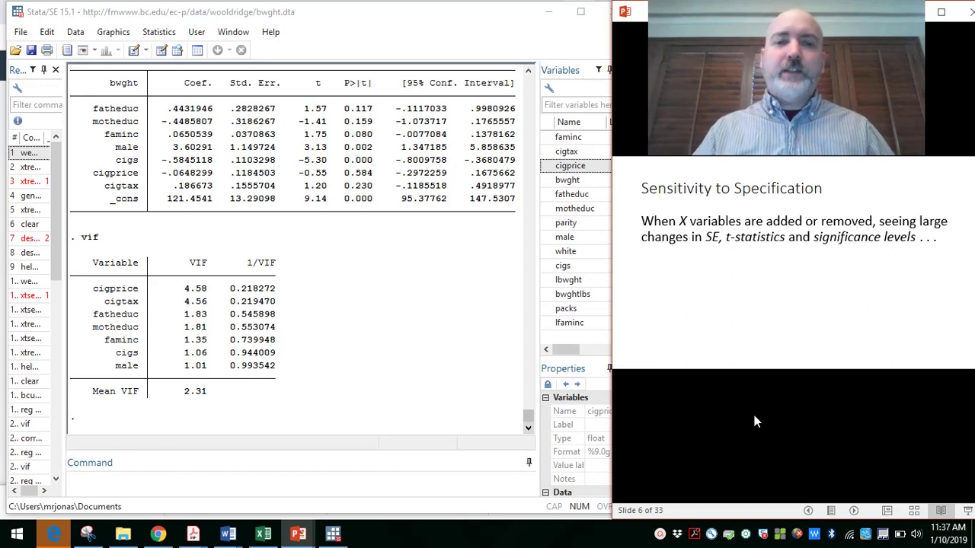
{"action": "left_click", "coordinate": [299, 486]}
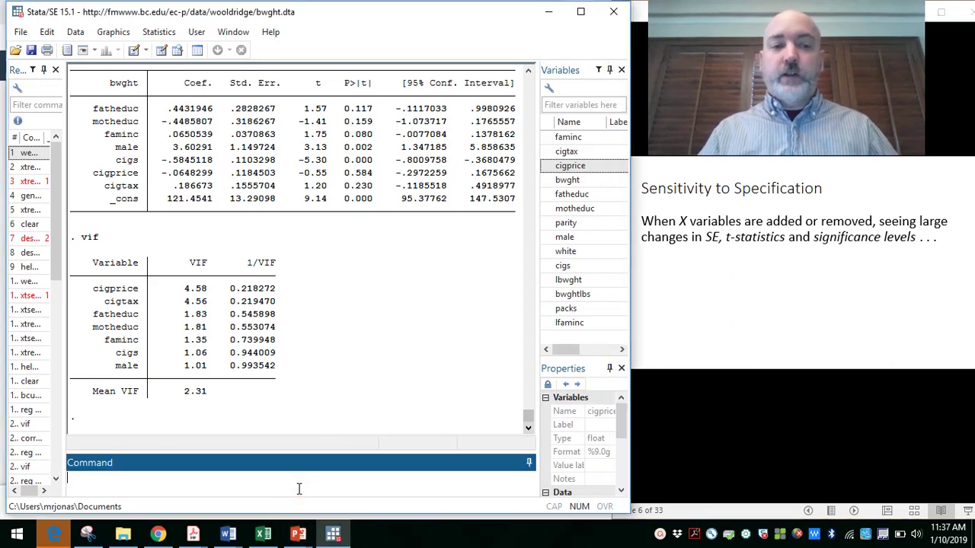
{"action": "left_click", "coordinate": [818, 249]}
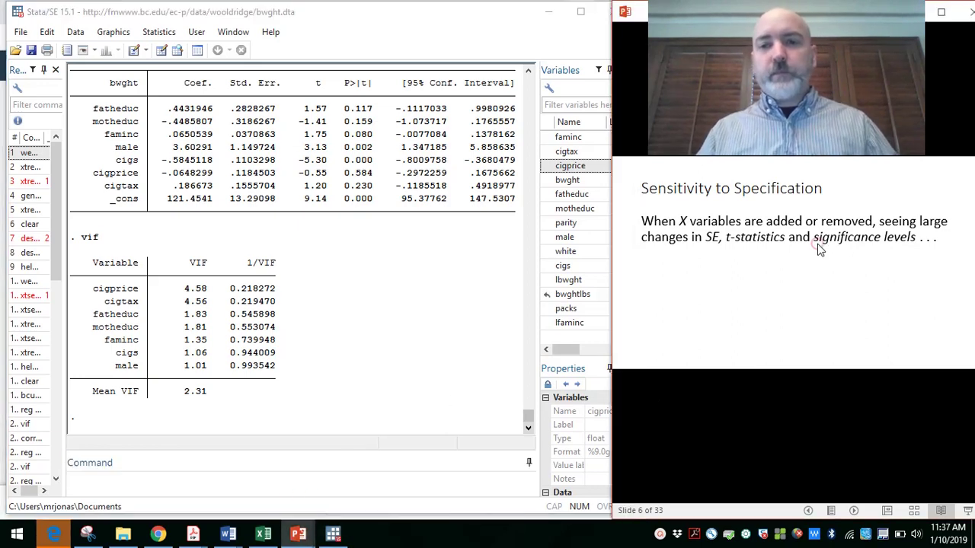
{"action": "left_click", "coordinate": [819, 249]}
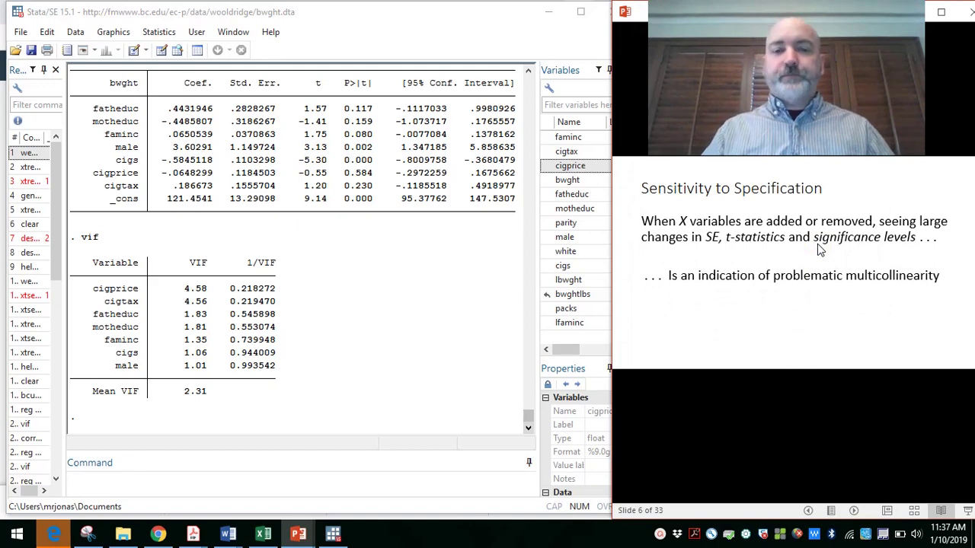
Highlight the cigtax and cigprice rows in the Stata regression, pointing to cigtax's p-value 0.230.
{"action": "left_click", "coordinate": [255, 486]}
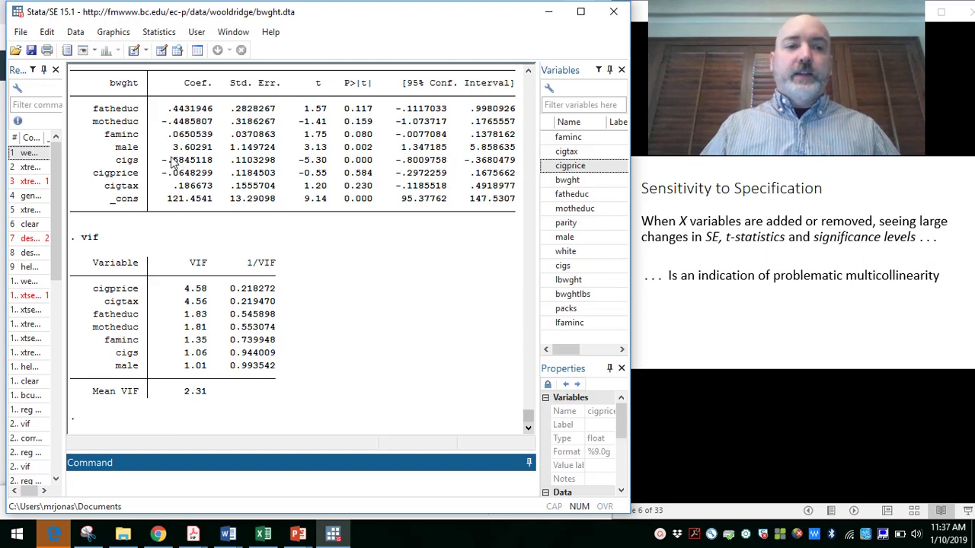
{"action": "double_click", "coordinate": [103, 187]}
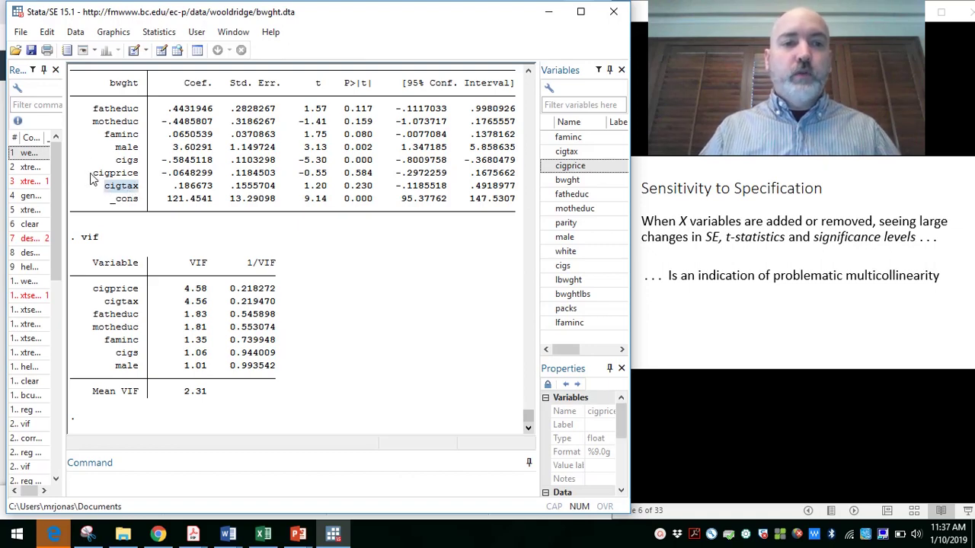
{"action": "double_click", "coordinate": [92, 173]}
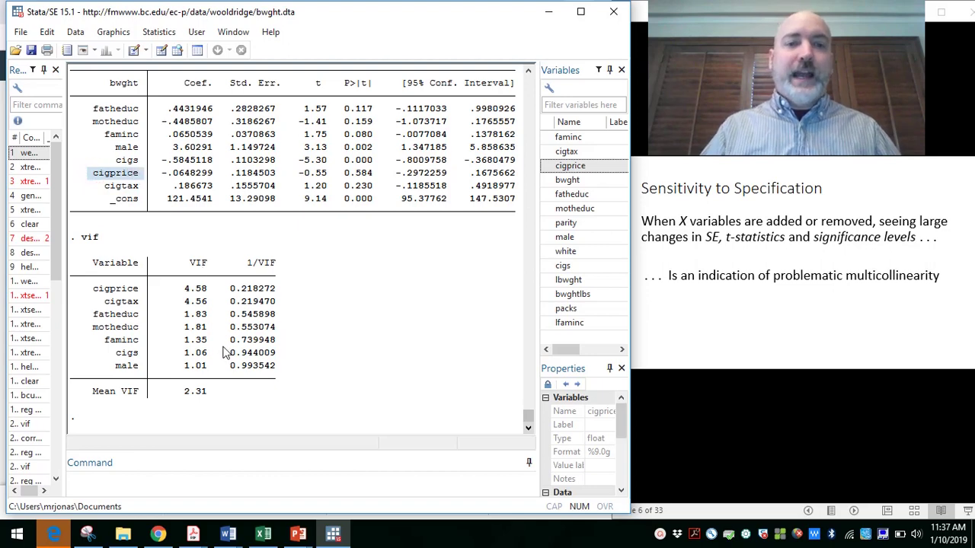
{"action": "left_click", "coordinate": [355, 189]}
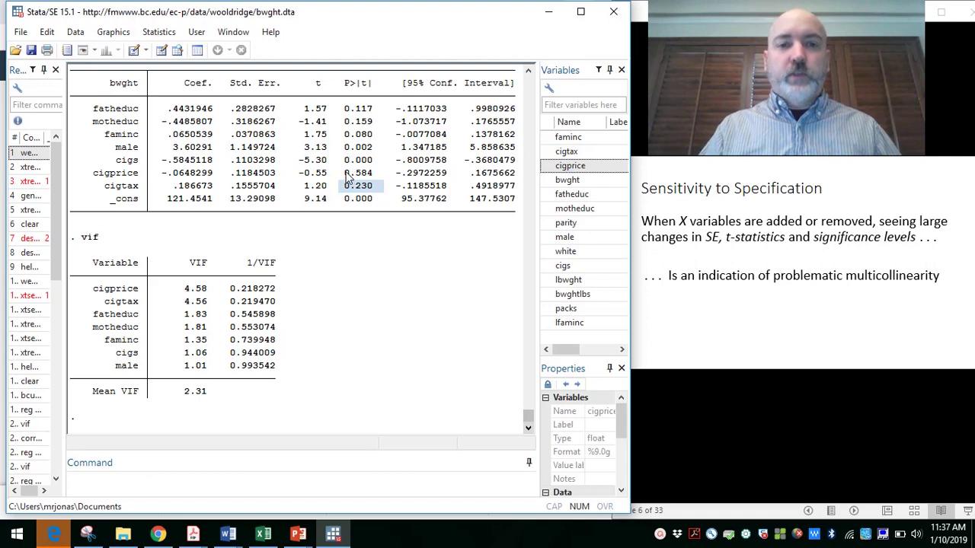
Rerun the birth-weight regression minus cigprice, yielding cigtax coefficient .1115517 with p = 0.128.
{"action": "left_click", "coordinate": [165, 481]}
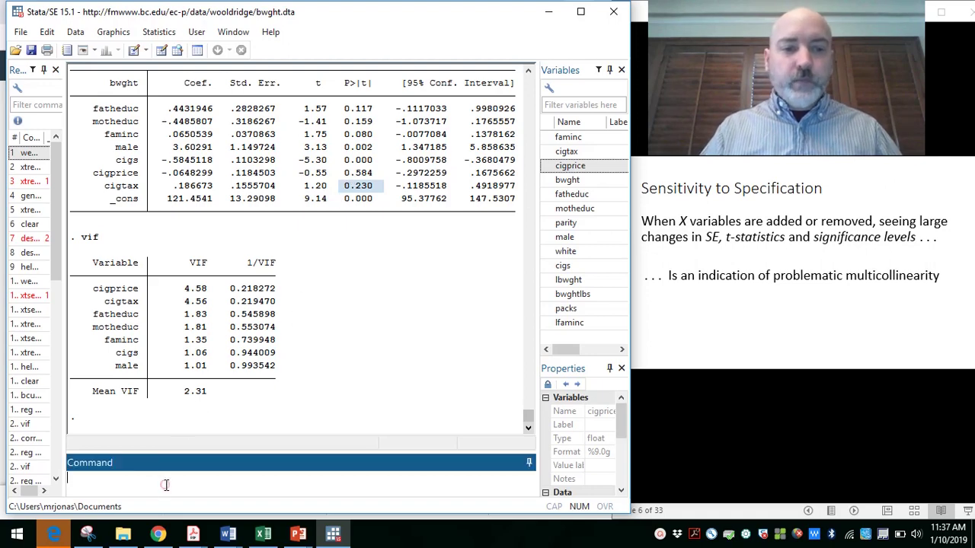
{"action": "key", "text": "Page_Up"}
{"action": "key", "text": "Page_Up"}
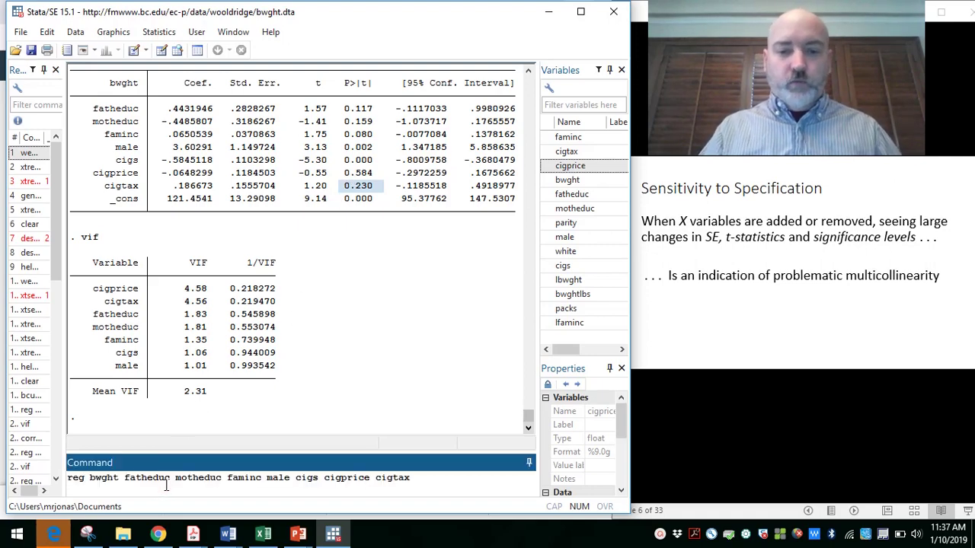
{"action": "key", "text": "Left"}
{"action": "key", "text": "Left"}
{"action": "key", "text": "Left"}
{"action": "key", "text": "BackSpace"}
{"action": "key", "text": "BackSpace"}
{"action": "key", "text": "BackSpace"}
{"action": "key", "text": "BackSpace"}
{"action": "key", "text": "BackSpace"}
{"action": "key", "text": "BackSpace"}
{"action": "key", "text": "BackSpace"}
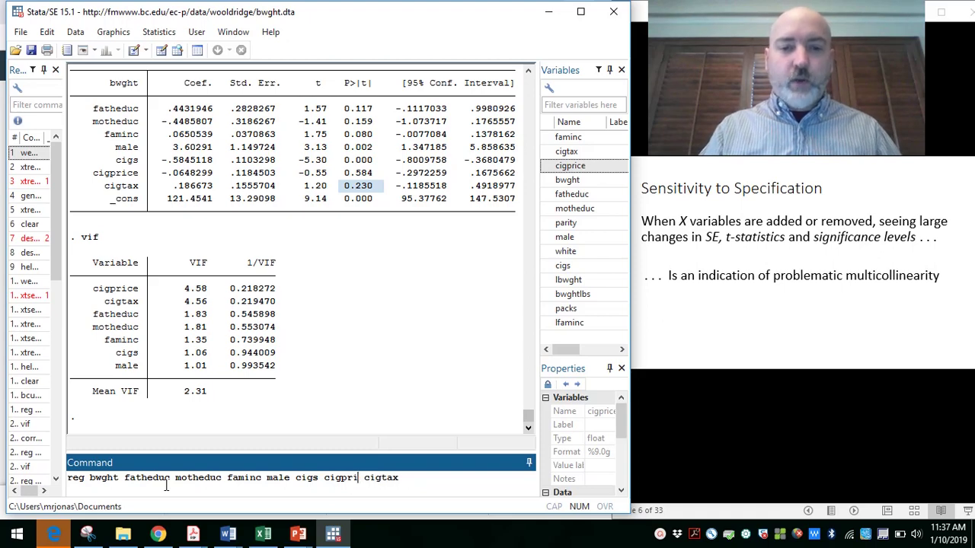
{"action": "key", "text": "BackSpace"}
{"action": "key", "text": "BackSpace"}
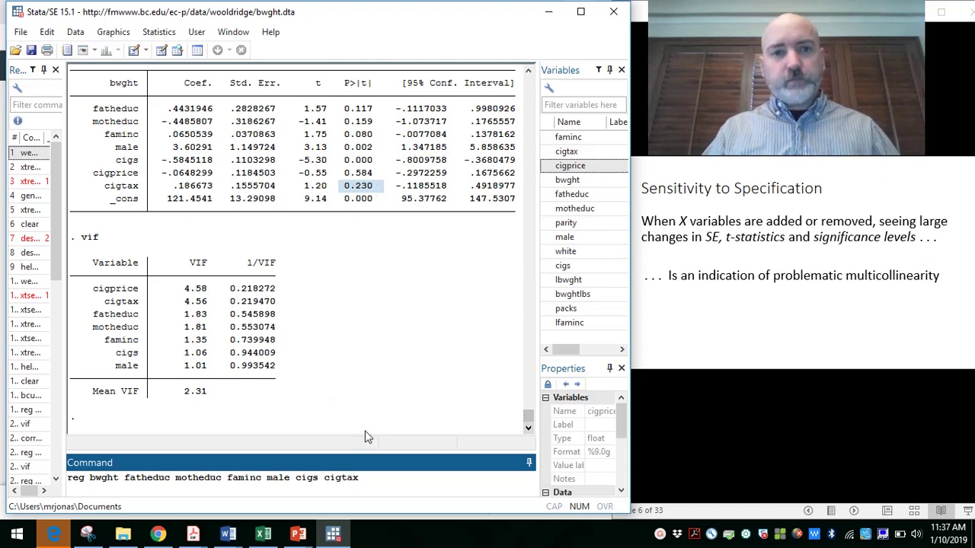
{"action": "left_click", "coordinate": [385, 478]}
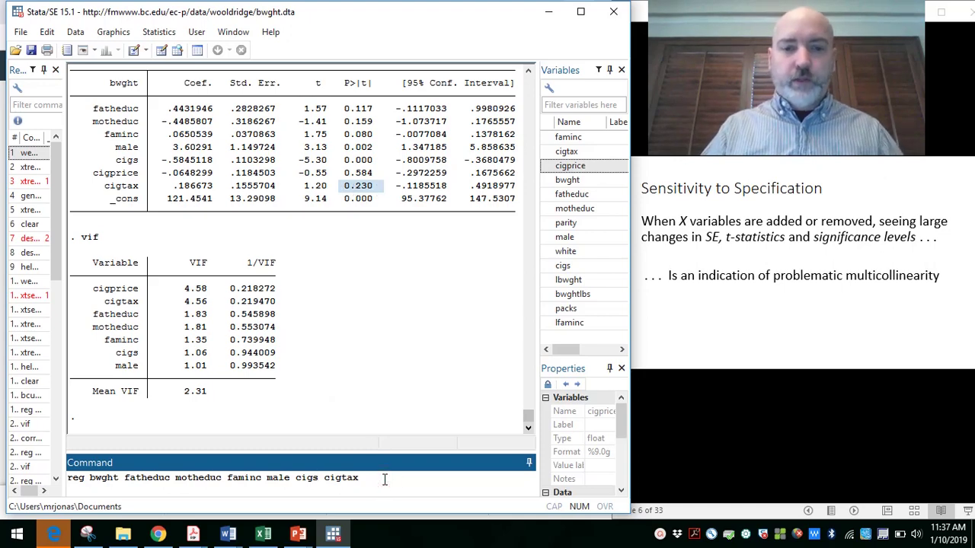
{"action": "key", "text": "Return"}
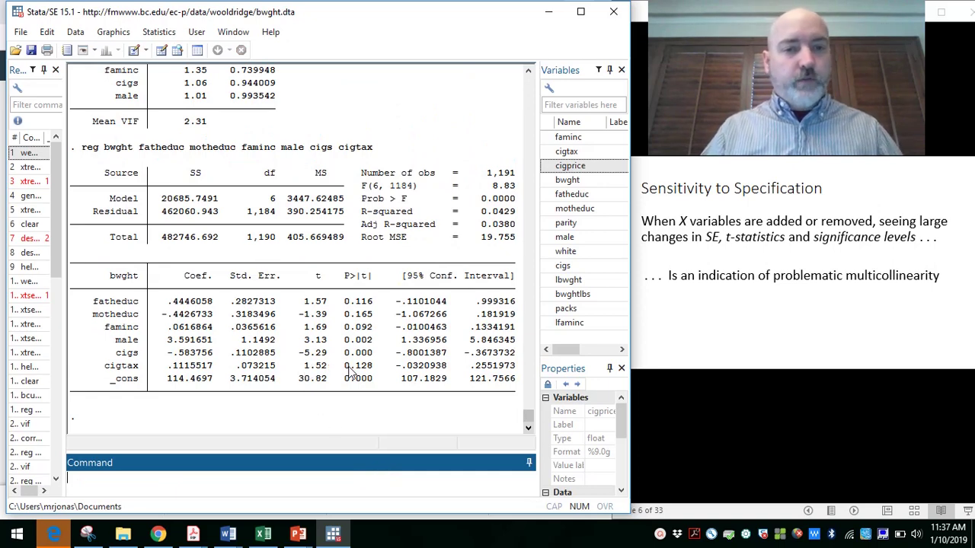
{"action": "left_click_drag", "start_coordinate": [343, 366], "coordinate": [383, 371]}
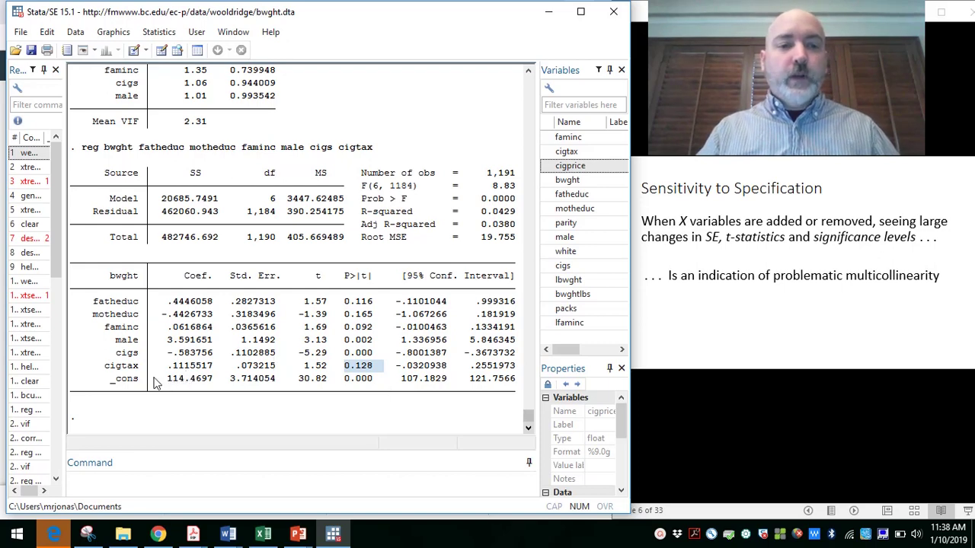
{"action": "left_click_drag", "start_coordinate": [172, 367], "coordinate": [218, 366]}
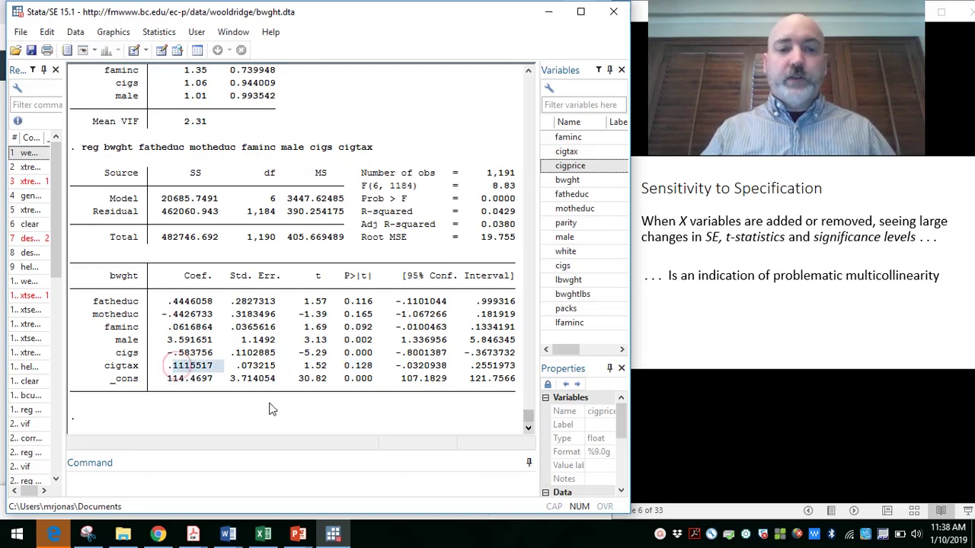